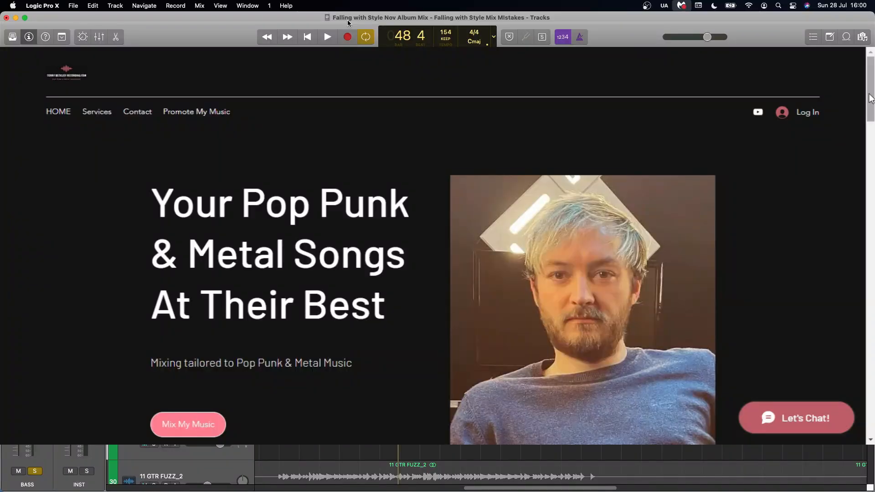
{"action": "scroll", "coordinate": [437, 246], "scroll_direction": "down", "scroll_amount": 10}
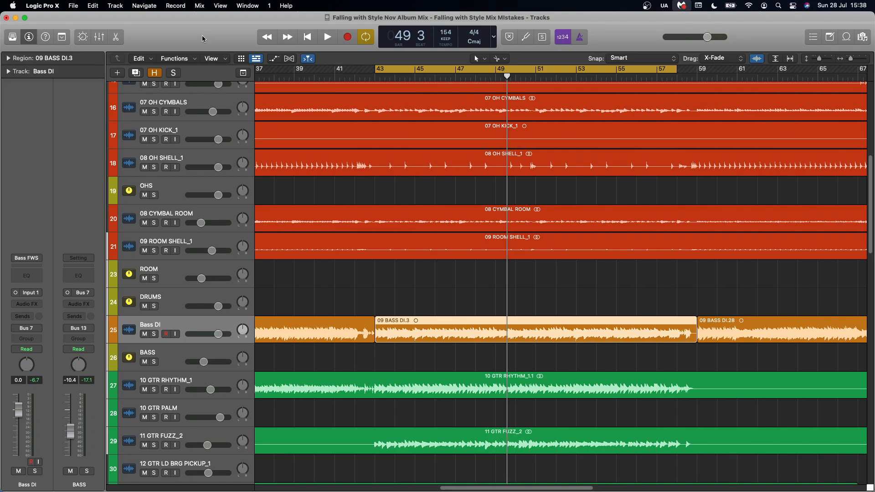
- Play the cycled section and solo the Bass DI track to hear the bass on its own
{"action": "key", "text": "space"}
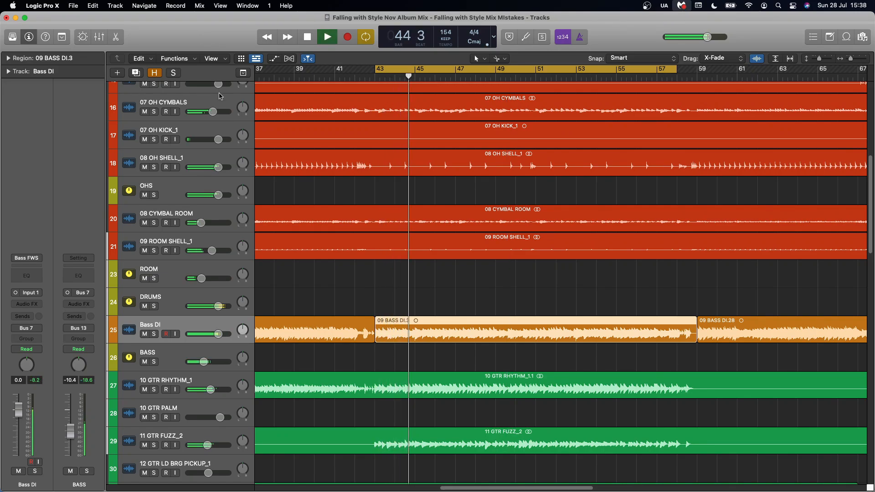
{"action": "left_click", "coordinate": [155, 335]}
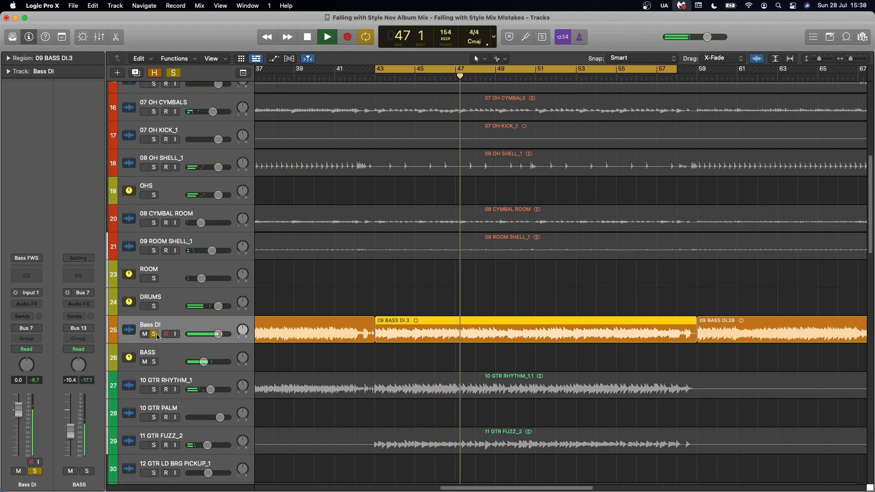
{"action": "key", "text": "space"}
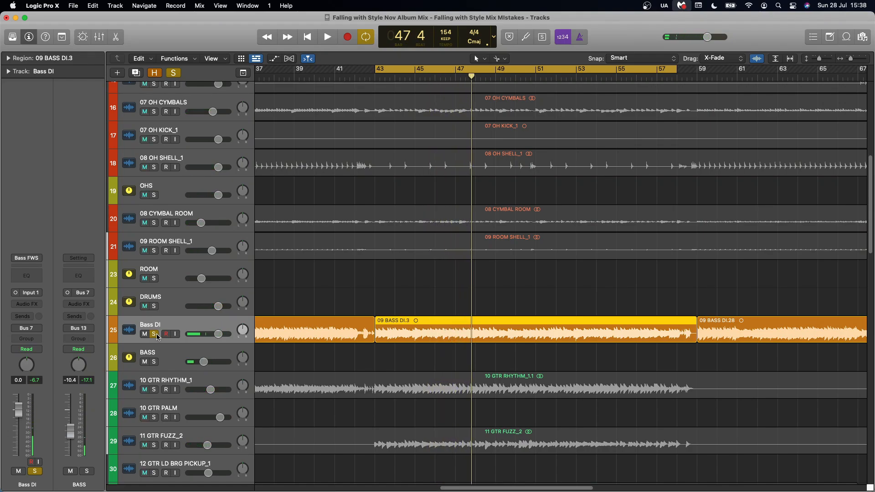
- Duplicate the Bass DI track together with its regions and name the duplicate BASS SUB
{"action": "key", "text": "z"}
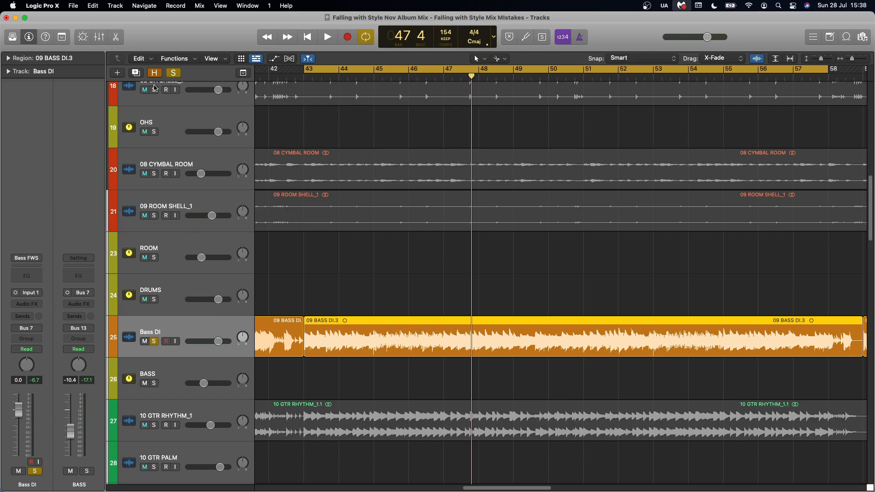
{"action": "left_click", "coordinate": [137, 75]}
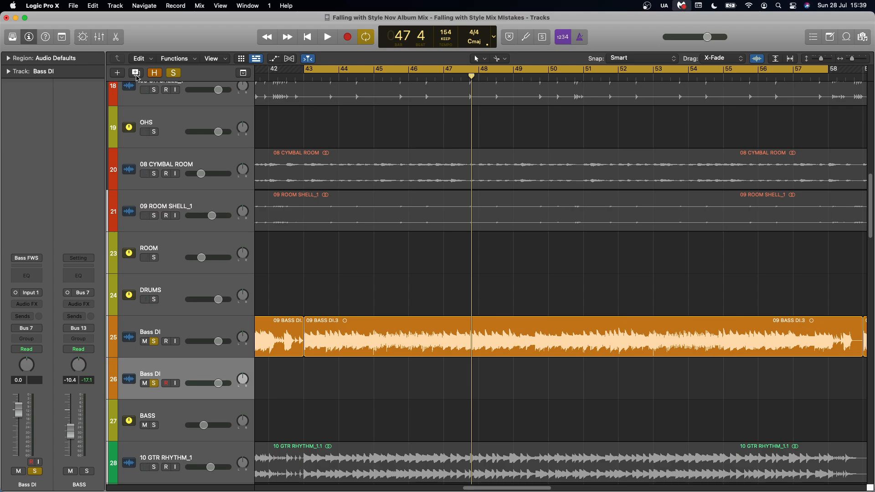
{"action": "left_click", "coordinate": [193, 325]}
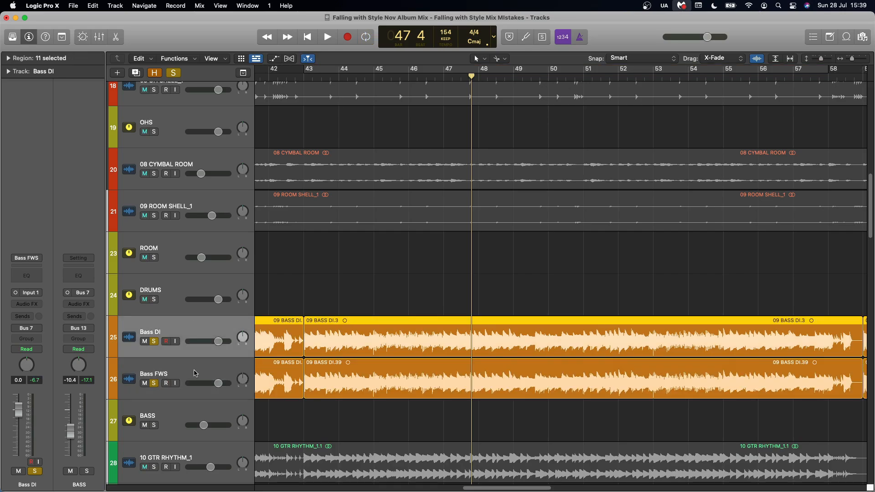
{"action": "left_click", "coordinate": [192, 373]}
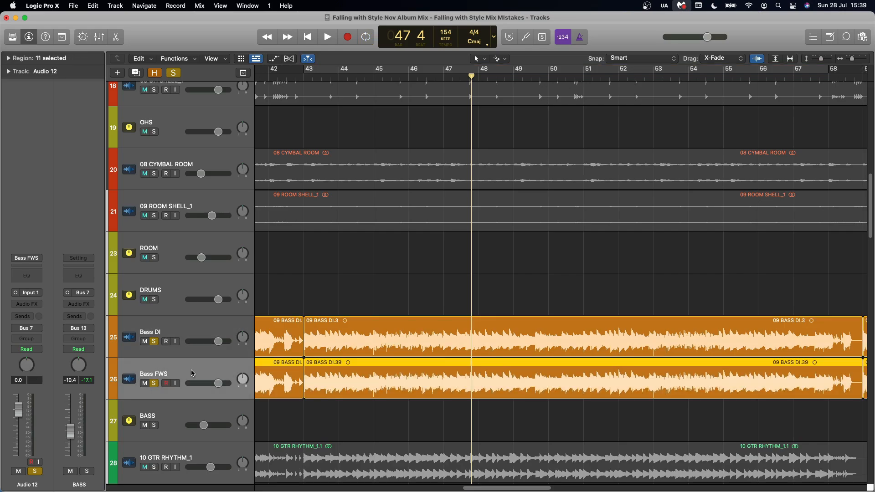
{"action": "double_click", "coordinate": [157, 374]}
{"action": "type", "text": "BASS SUB"}
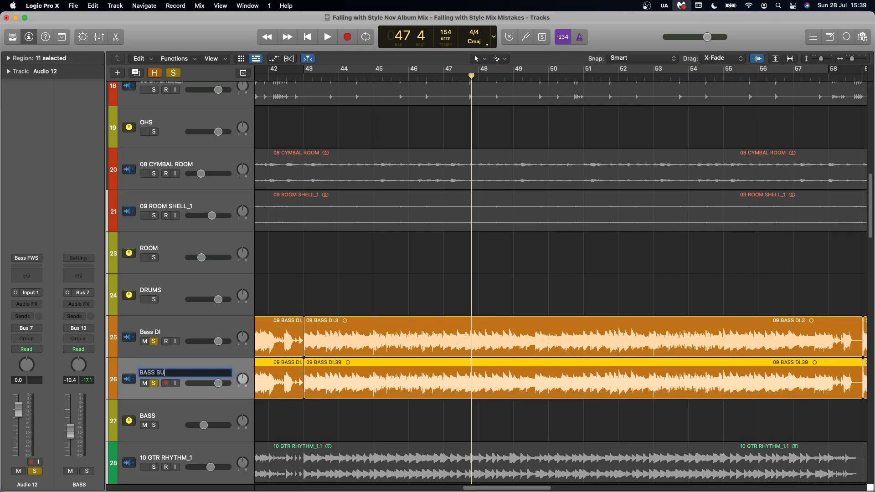
{"action": "key", "text": "Return"}
- Insert the FabFilter Pro-Q 3 equalizer on the BASS SUB track
{"action": "left_click", "coordinate": [31, 305]}
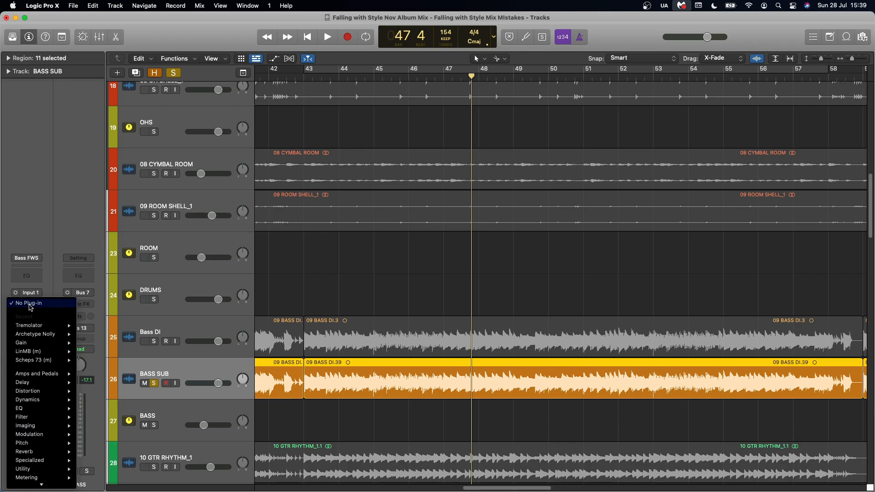
{"action": "mouse_move", "coordinate": [43, 486]}
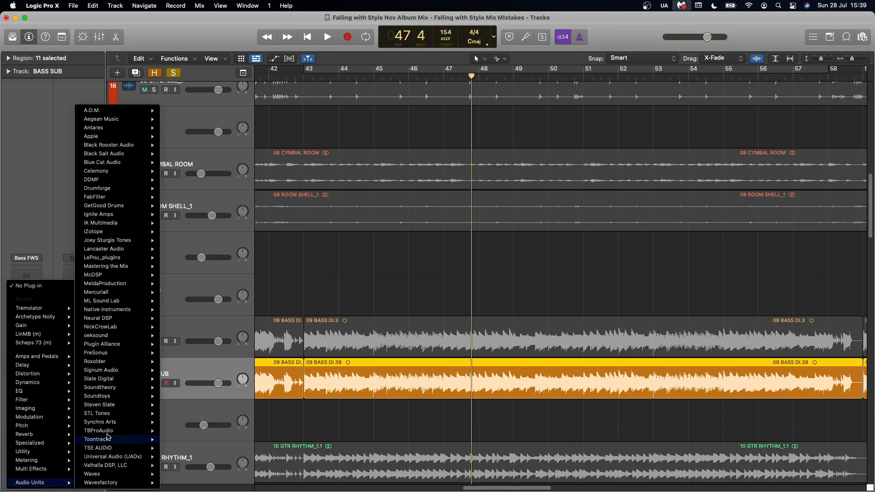
{"action": "mouse_move", "coordinate": [112, 199]}
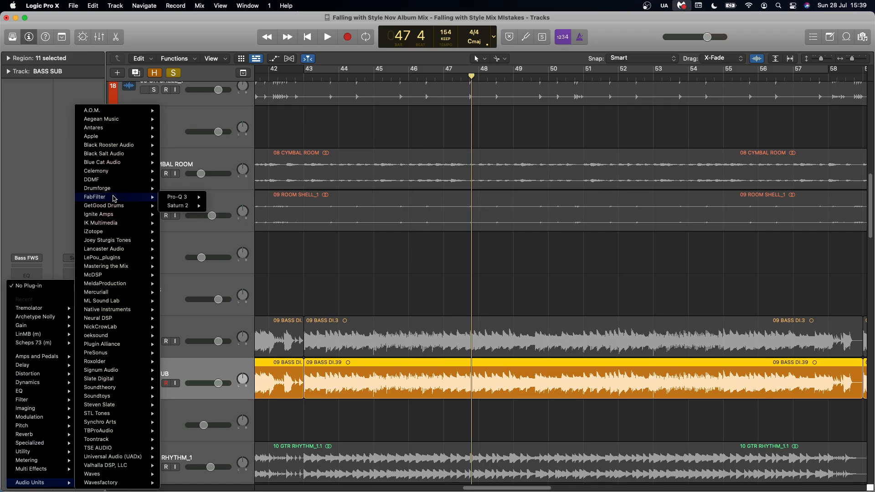
{"action": "mouse_move", "coordinate": [178, 197]}
{"action": "left_click", "coordinate": [219, 197]}
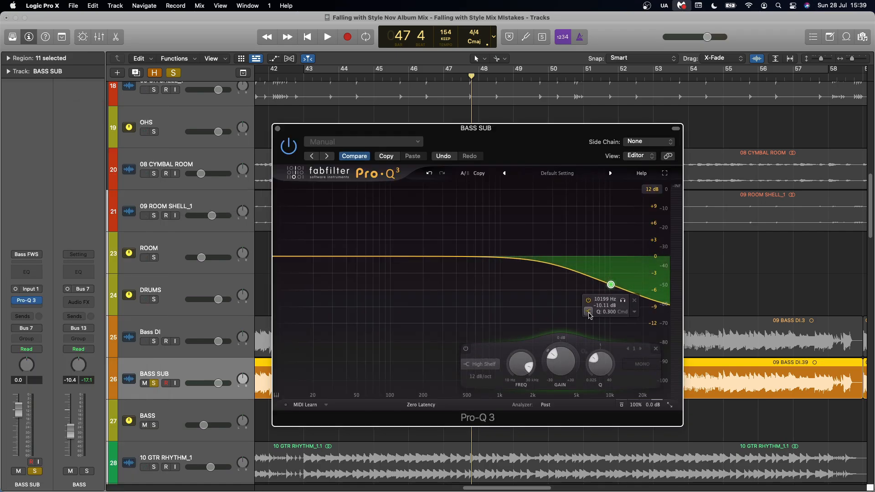
- Turn the Pro-Q 3 band into a 12 dB/oct high cut and lower it until only the low end remains
{"action": "left_click", "coordinate": [588, 313]}
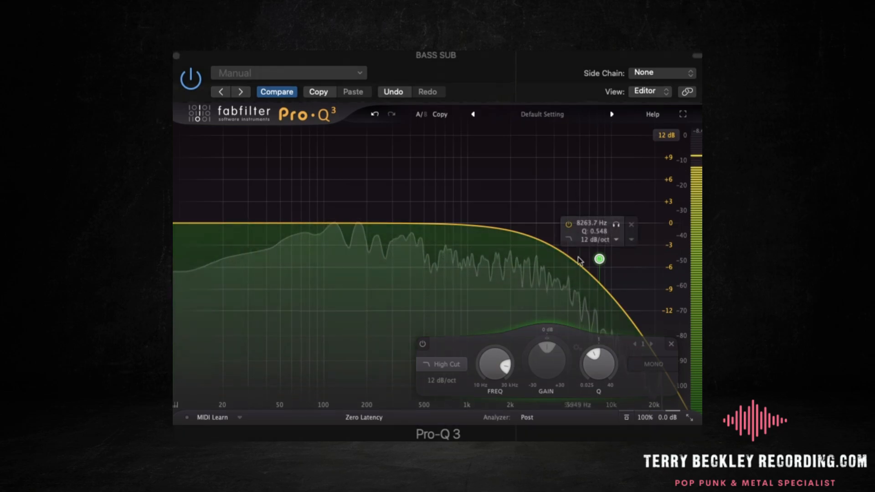
{"action": "left_click_drag", "start_coordinate": [599, 261], "coordinate": [312, 221]}
{"action": "key", "text": "space"}
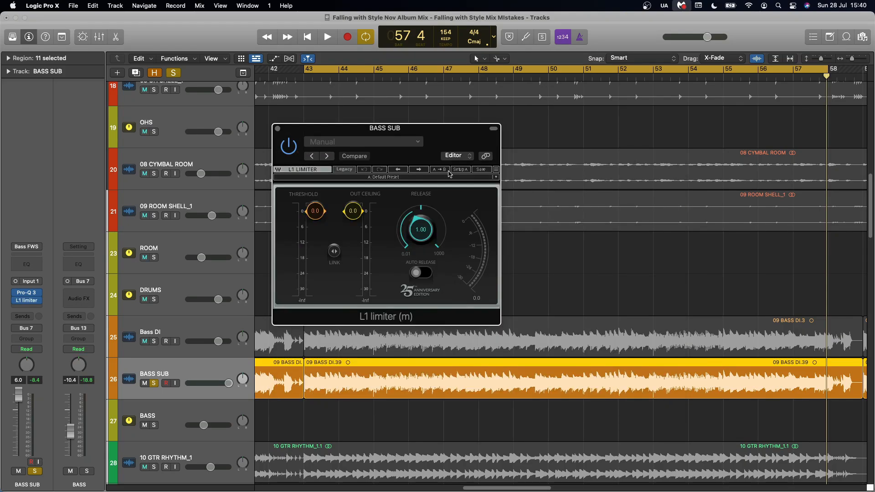
- With playback running, set the L1 limiter's threshold on BASS SUB to -19.4 and its out ceiling to -14.5
{"action": "key", "text": "space"}
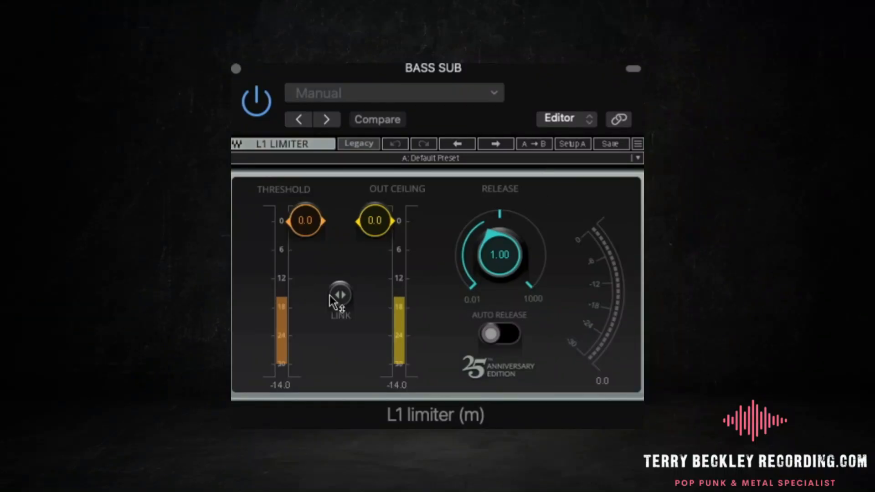
{"action": "left_click_drag", "start_coordinate": [329, 294], "coordinate": [329, 382]}
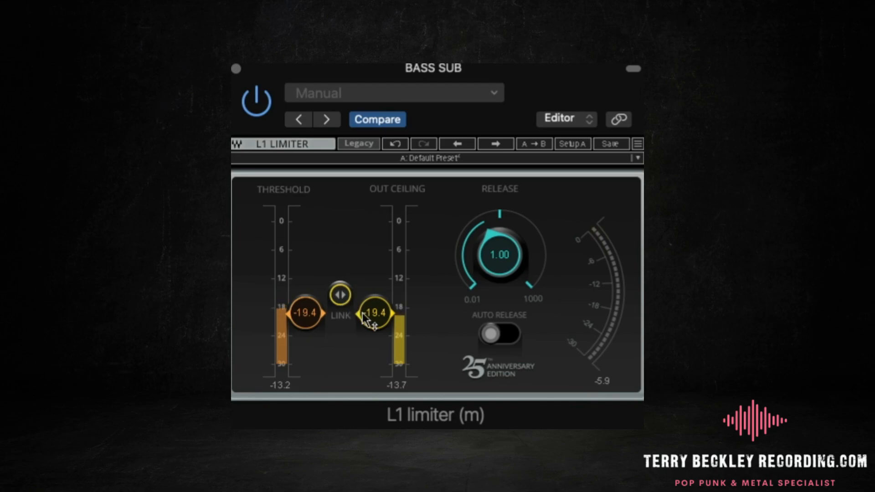
{"action": "left_click", "coordinate": [340, 295]}
{"action": "left_click_drag", "start_coordinate": [374, 313], "coordinate": [374, 289]}
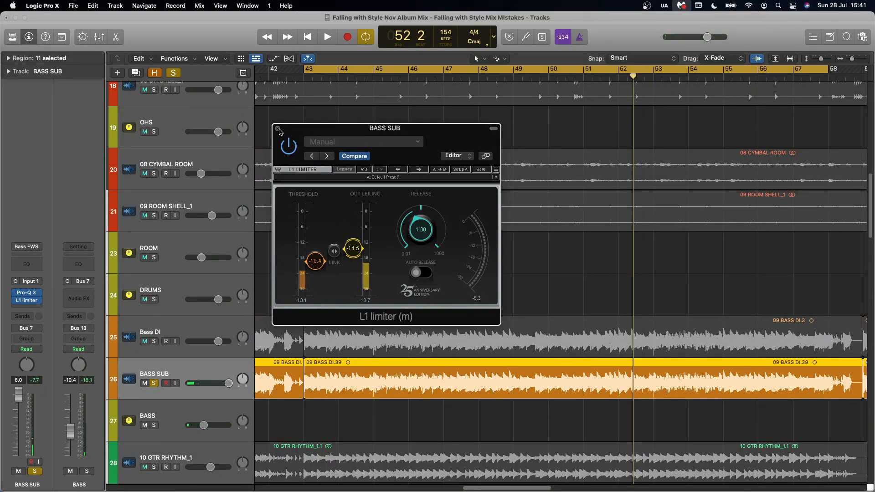
{"action": "left_click", "coordinate": [278, 129]}
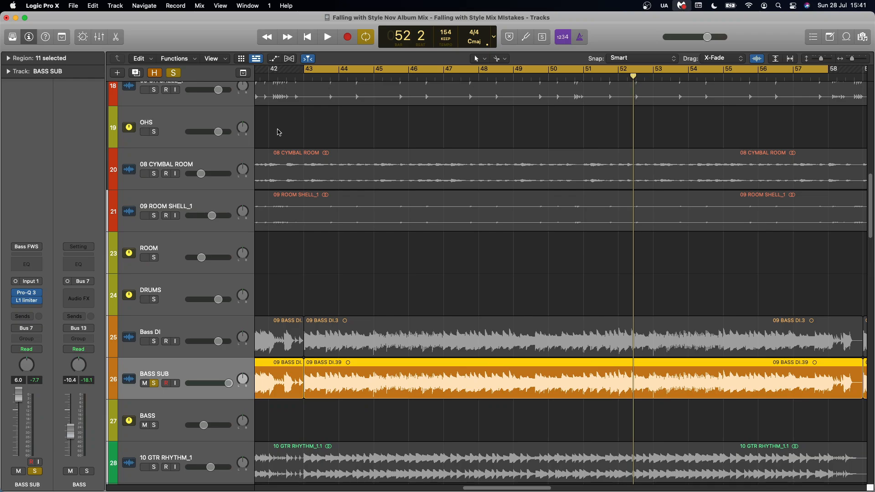
- Insert a second mono Pro-Q 3 after the L1 limiter on the BASS SUB track
{"action": "left_click", "coordinate": [28, 310]}
{"action": "mouse_move", "coordinate": [38, 337]}
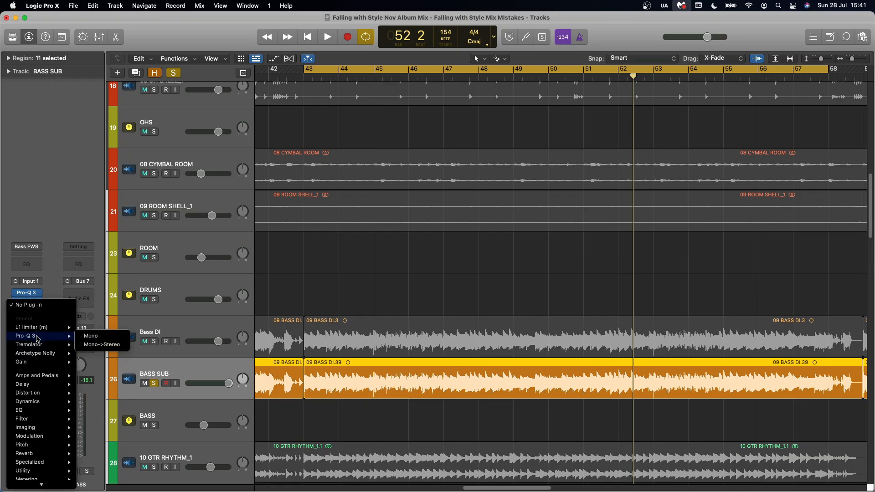
{"action": "left_click", "coordinate": [105, 338]}
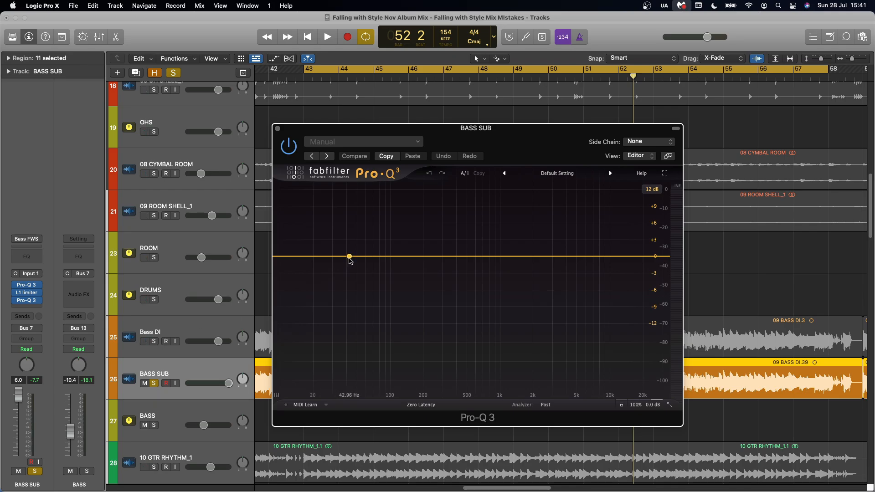
{"action": "key", "text": "super+w"}
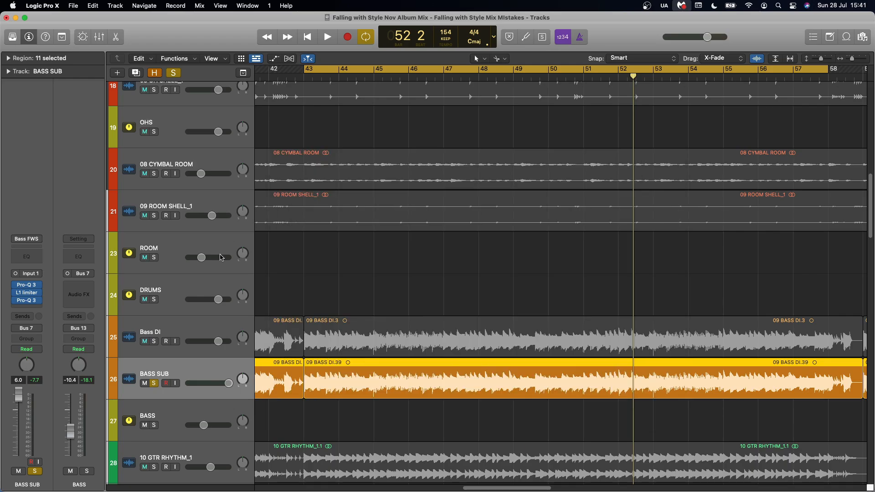
- Check the low-frequency EQ gain and frequency in the SSLChannel plug-in on the KICK track
{"action": "scroll", "coordinate": [221, 257], "scroll_direction": "up", "scroll_amount": 8}
{"action": "scroll", "coordinate": [220, 257], "scroll_direction": "up", "scroll_amount": 5}
{"action": "left_click", "coordinate": [182, 188]}
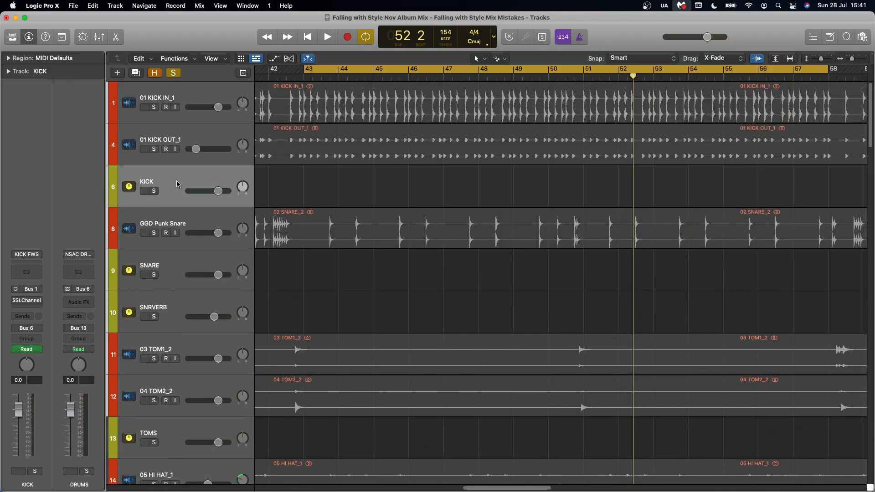
{"action": "left_click", "coordinate": [28, 305]}
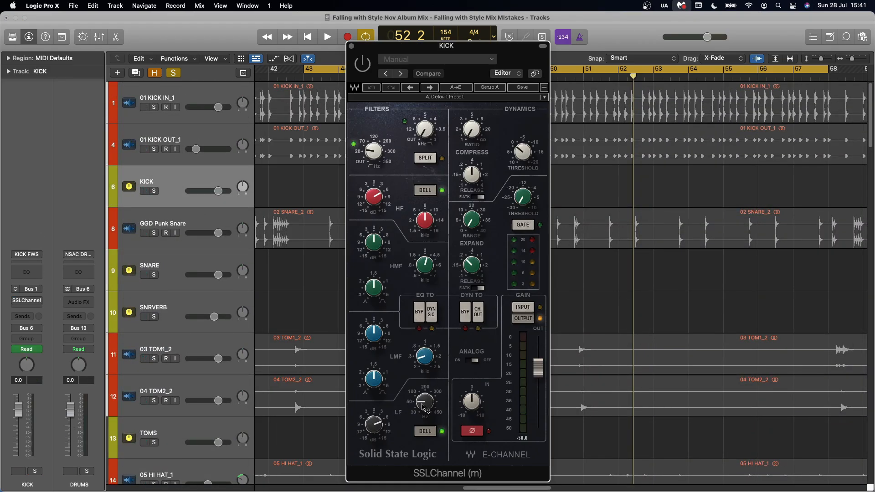
{"action": "left_click", "coordinate": [373, 425]}
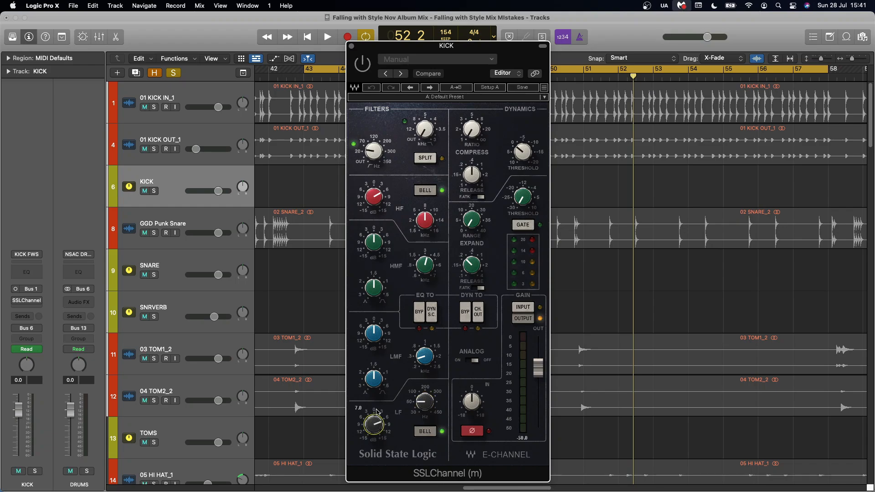
{"action": "left_click", "coordinate": [351, 46]}
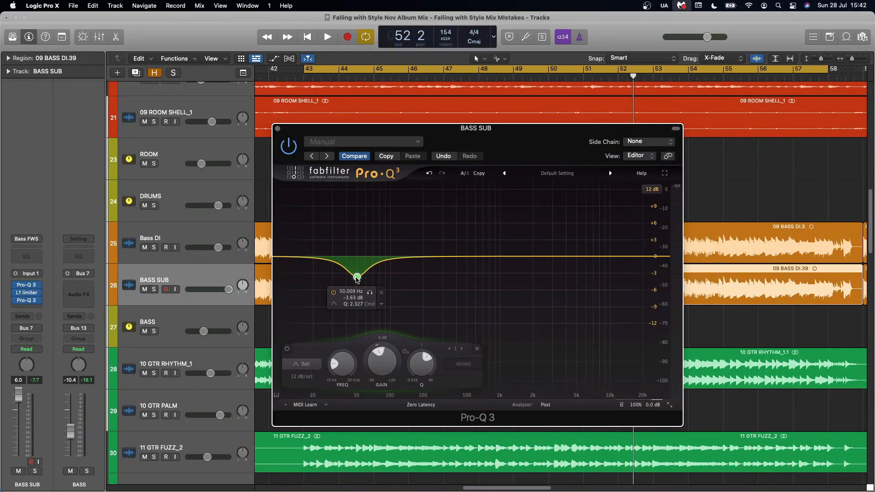
- Deepen the bell cut at about 50 Hz in BASS SUB's second Pro-Q 3 and set the track's volume to 0 dB
{"action": "left_click_drag", "start_coordinate": [357, 279], "coordinate": [358, 282]}
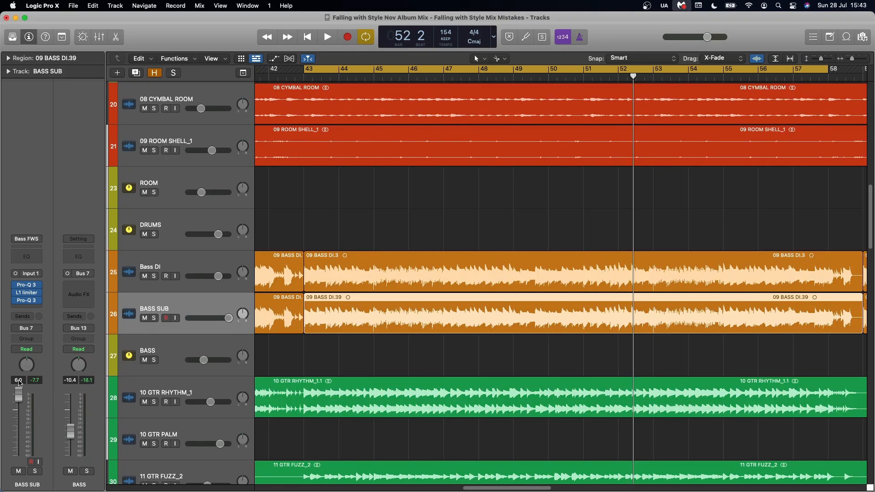
{"action": "double_click", "coordinate": [19, 381]}
{"action": "type", "text": "0"}
{"action": "key", "text": "Return"}
- Mute the BASS SUB track and insert a mono Pro-Q 3 on the Bass DI track
{"action": "left_click", "coordinate": [145, 317]}
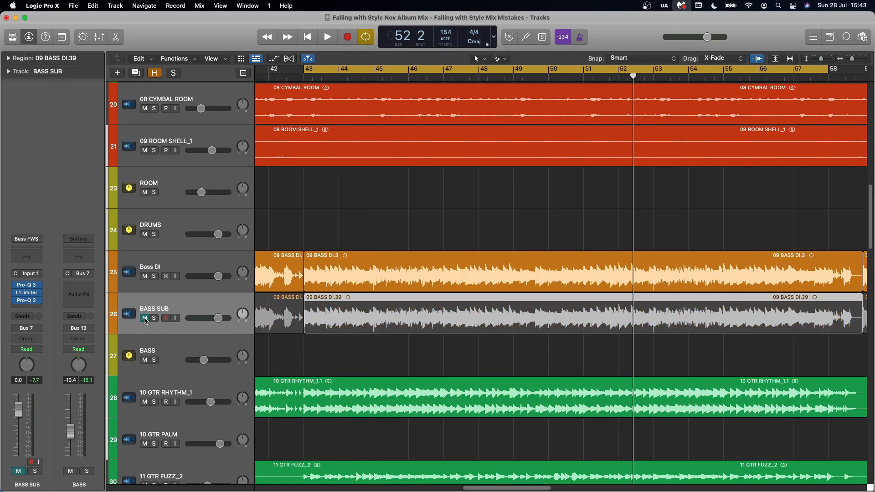
{"action": "left_click", "coordinate": [191, 270]}
{"action": "left_click", "coordinate": [26, 303]}
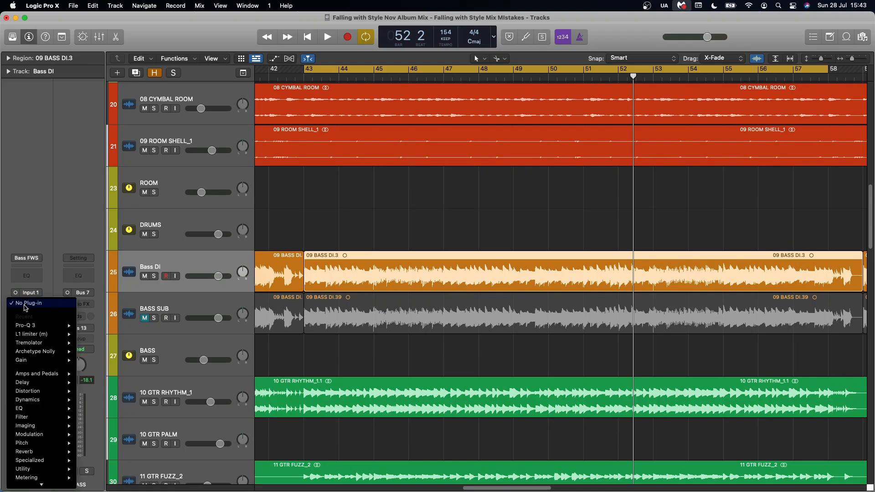
{"action": "mouse_move", "coordinate": [29, 325]}
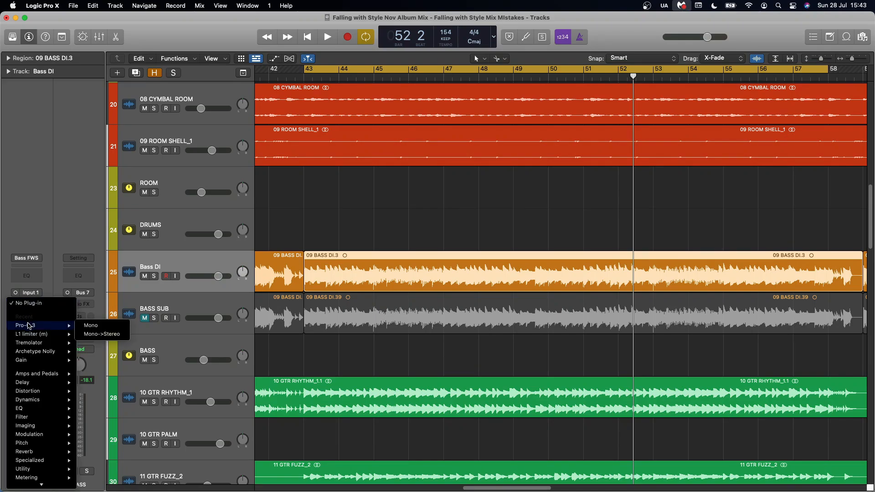
{"action": "left_click", "coordinate": [91, 325]}
- Add a 12 dB/oct low cut to the soloed Bass DI's Pro-Q 3 and raise it during playback to about 200 Hz
{"action": "left_click_drag", "start_coordinate": [287, 256], "coordinate": [350, 266]}
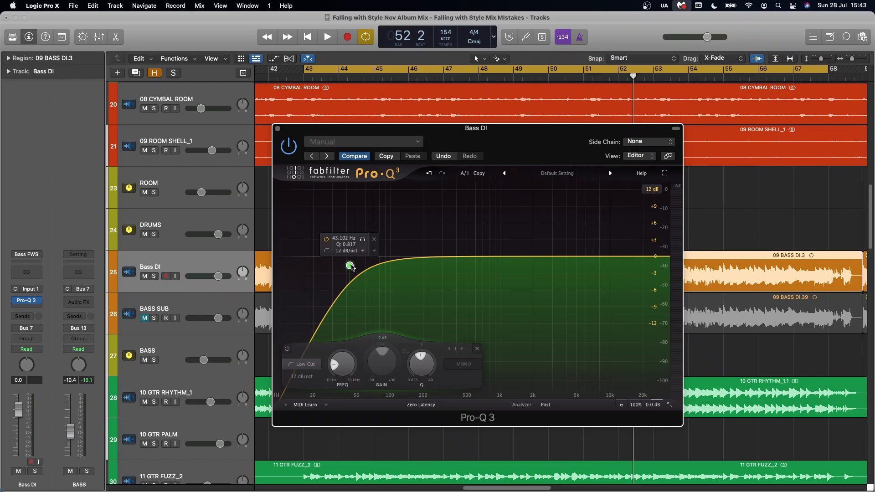
{"action": "key", "text": "s"}
{"action": "key", "text": "space"}
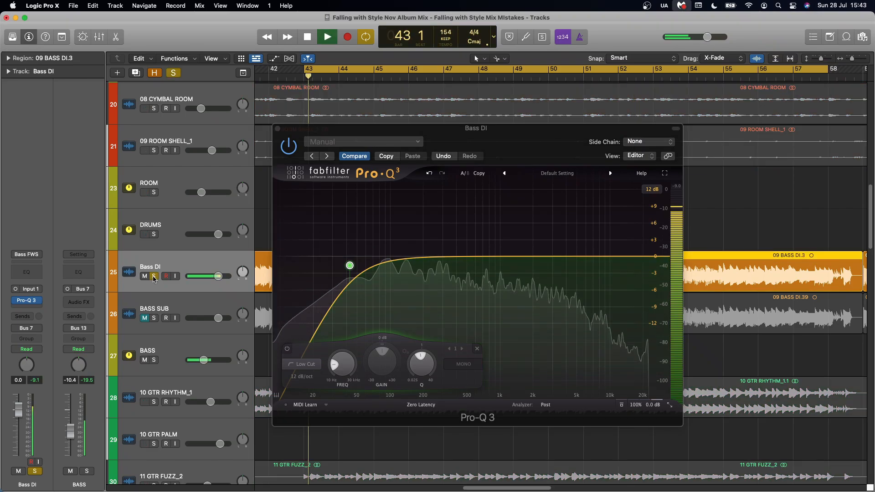
{"action": "left_click_drag", "start_coordinate": [350, 266], "coordinate": [423, 254]}
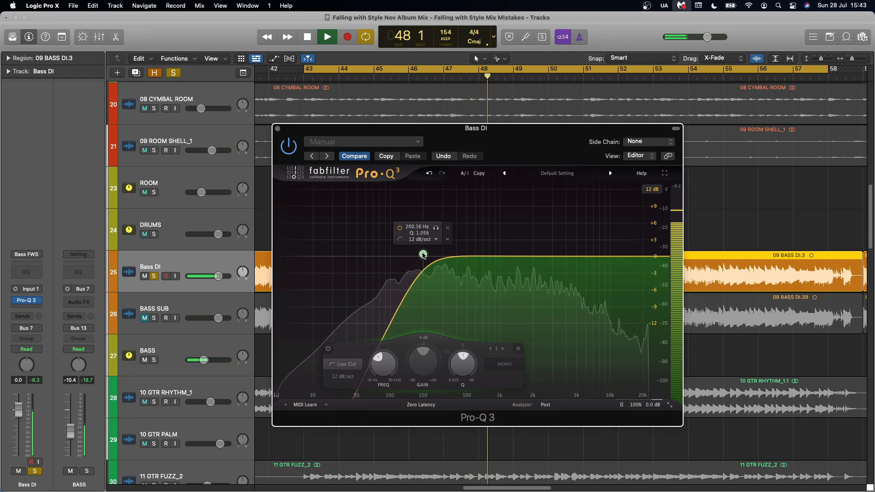
{"action": "key", "text": "space"}
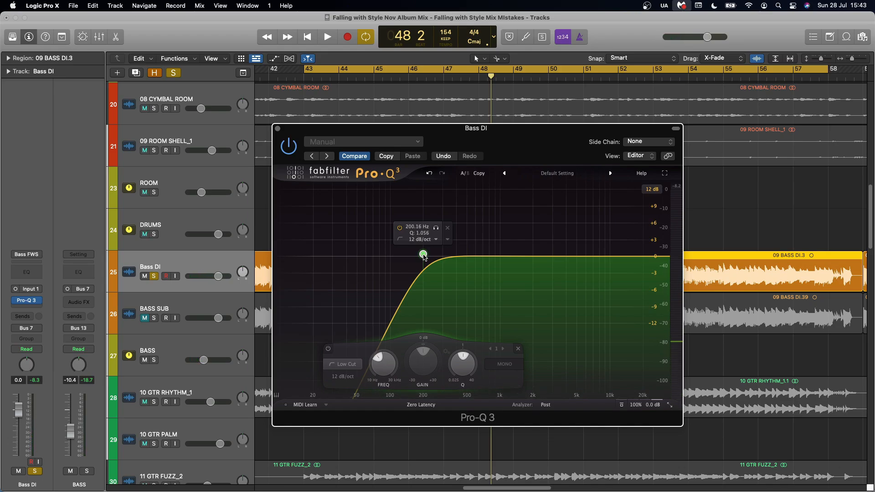
{"action": "left_click_drag", "start_coordinate": [422, 255], "coordinate": [419, 255]}
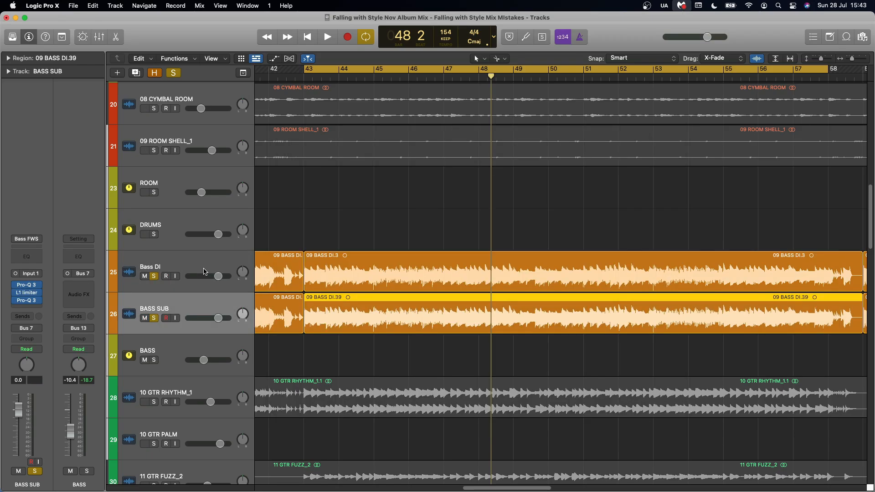
- Check the high-cut frequency in BASS SUB's first Pro-Q 3, then reopen the low-cut Pro-Q 3 on the Bass DI track
{"action": "left_click", "coordinate": [26, 284]}
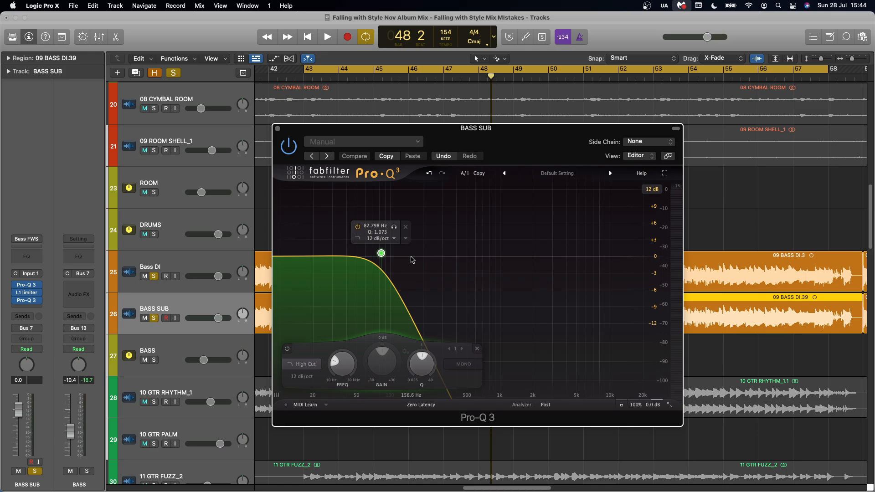
{"action": "left_click", "coordinate": [211, 258]}
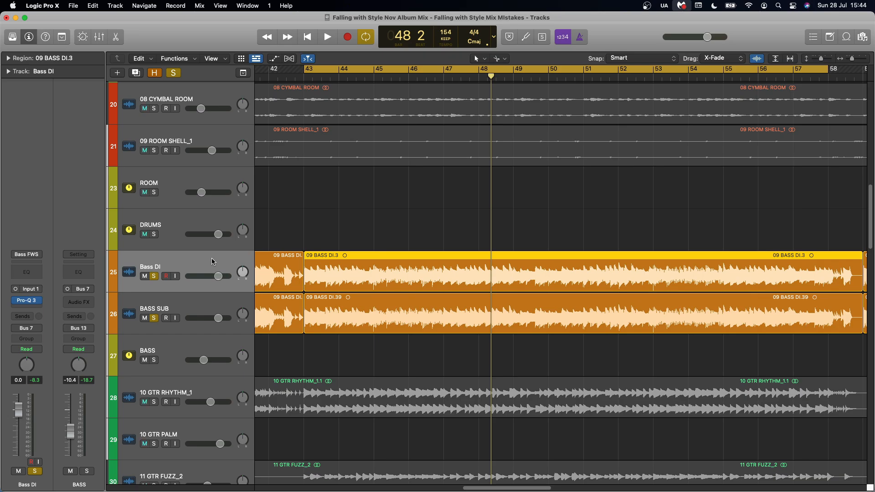
{"action": "mouse_move", "coordinate": [26, 303]}
{"action": "left_click", "coordinate": [27, 303]}
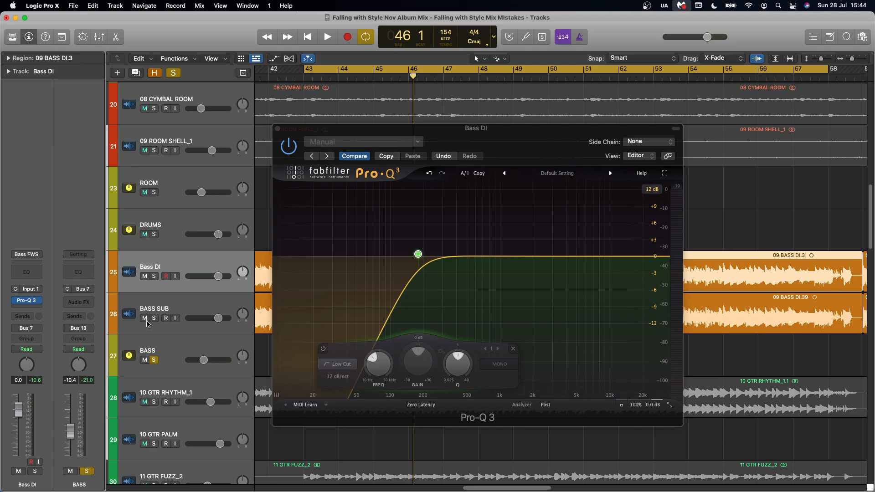
- Play the soloed BASS bus while muting and unmuting Bass DI and BASS SUB in turn to compare them, then close the EQ
{"action": "key", "text": "space"}
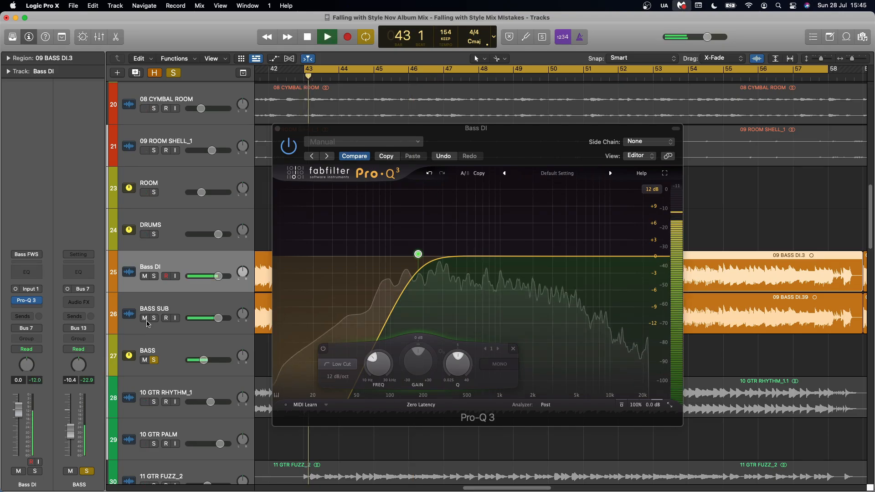
{"action": "left_click", "coordinate": [144, 277]}
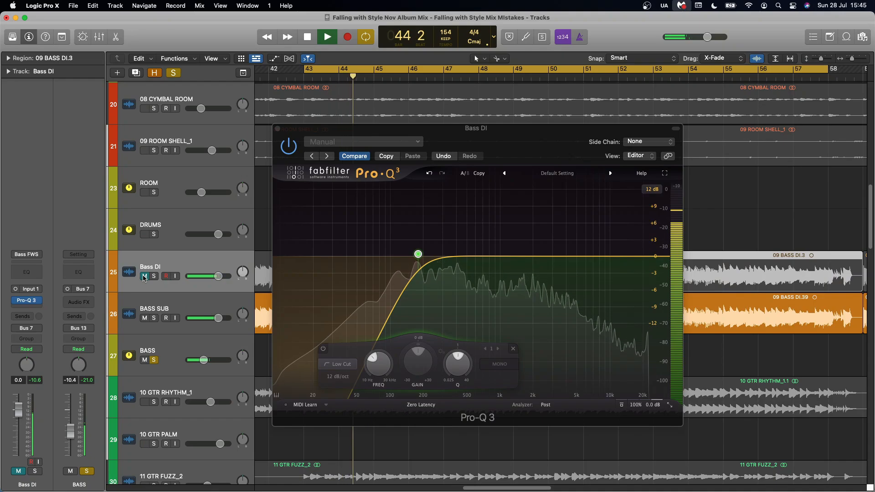
{"action": "left_click", "coordinate": [144, 276]}
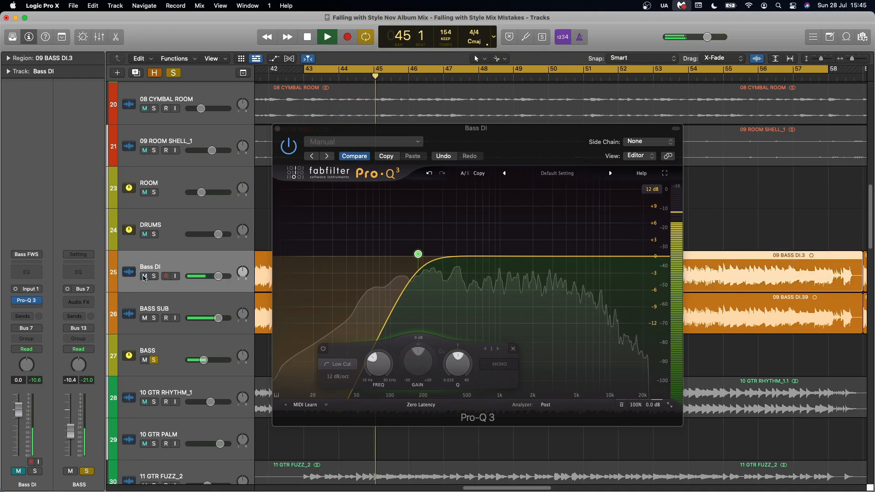
{"action": "left_click", "coordinate": [144, 318]}
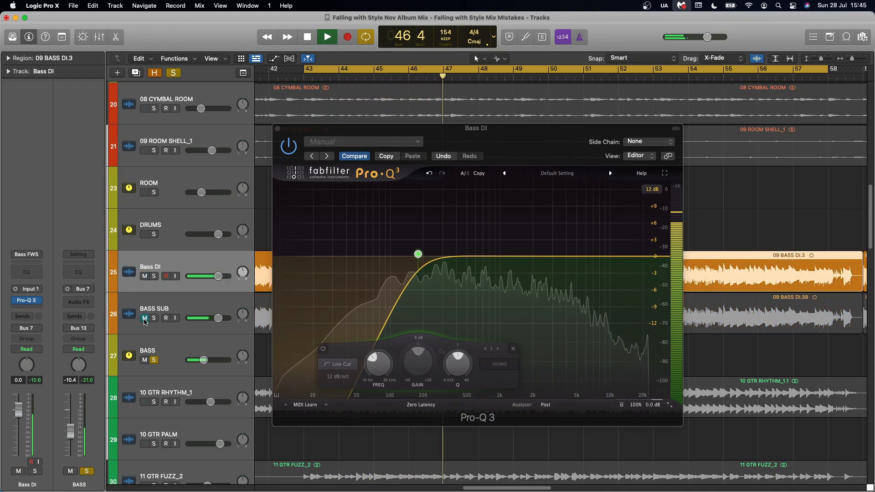
{"action": "left_click", "coordinate": [144, 318]}
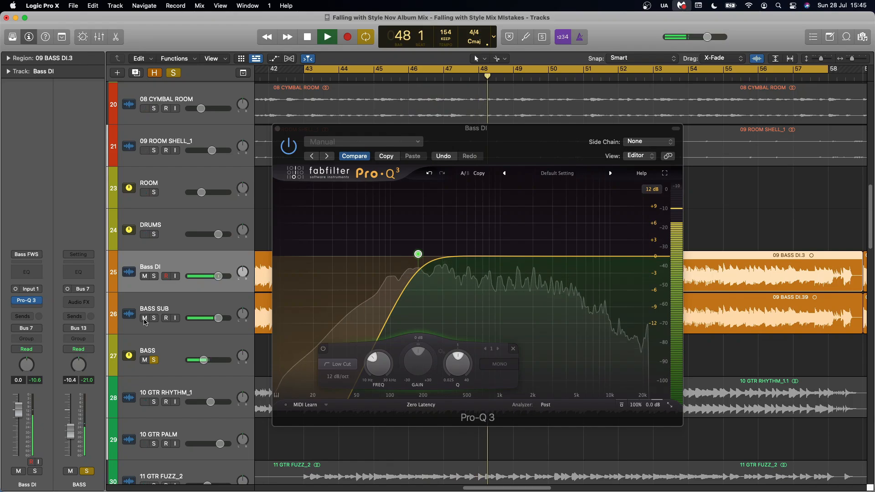
{"action": "key", "text": "space"}
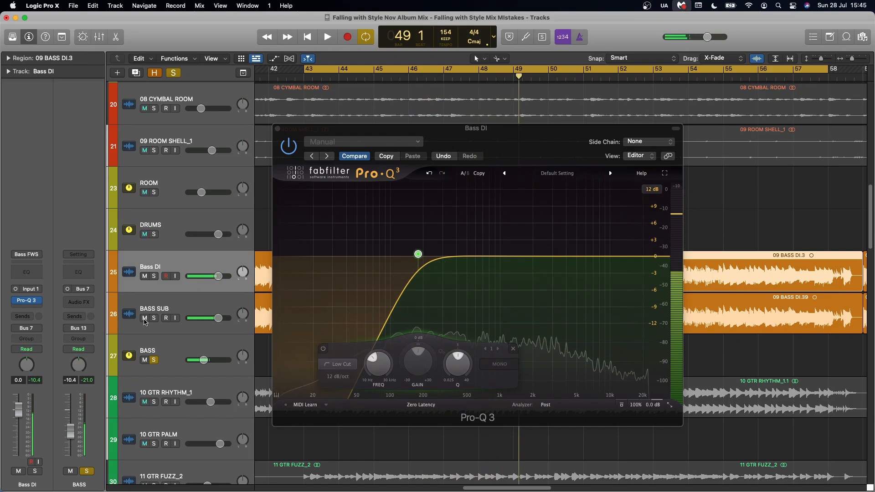
{"action": "left_click", "coordinate": [278, 130]}
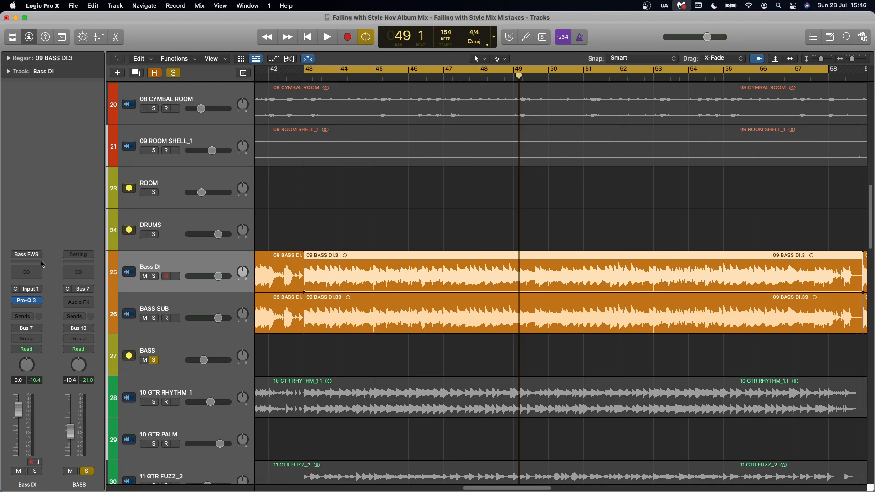
- Insert the Darkglass Ultra plug-in after Pro-Q 3 on the Bass DI track and solo that track
{"action": "left_click", "coordinate": [33, 310]}
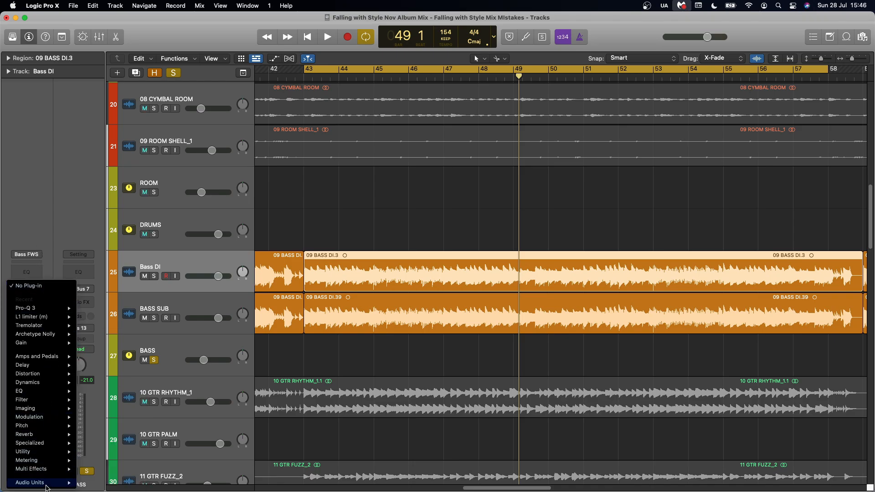
{"action": "mouse_move", "coordinate": [32, 482]}
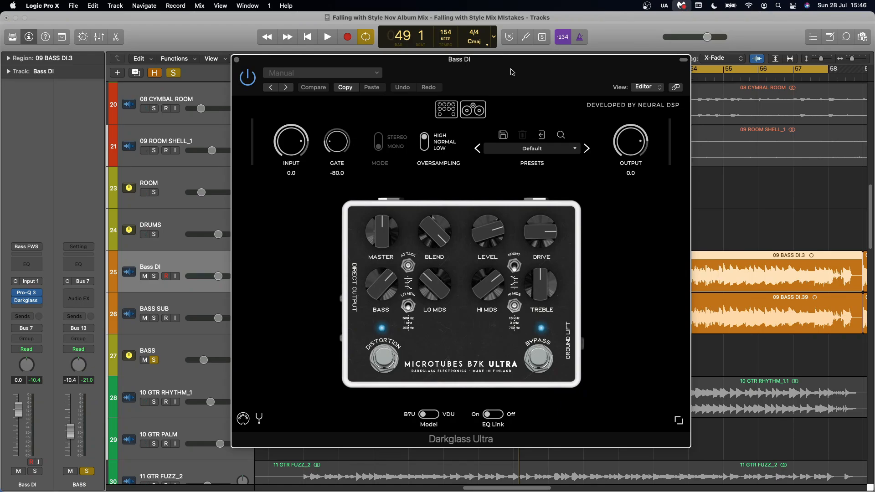
{"action": "left_click", "coordinate": [155, 276]}
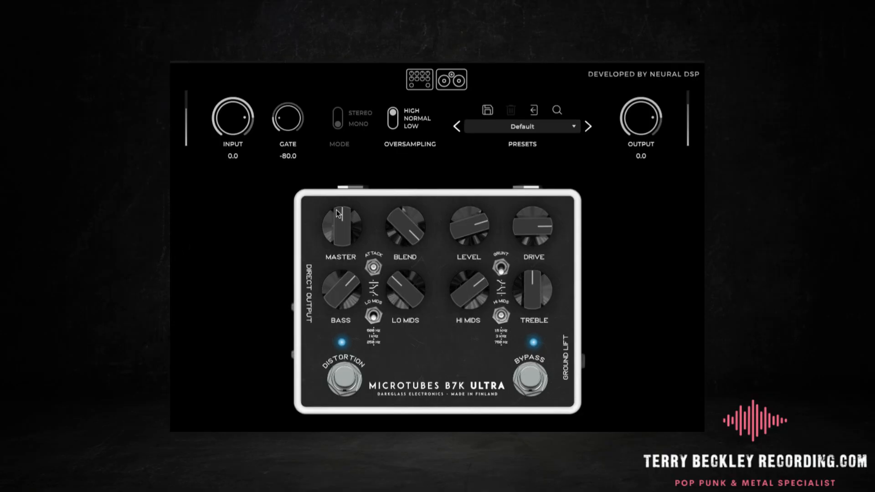
- On the Darkglass pedal, turn Drive down to about 10 o'clock, lower Bass to near minimum, and raise Hi Mids and Lo Mids
{"action": "left_click_drag", "start_coordinate": [531, 224], "coordinate": [539, 271]}
{"action": "left_click_drag", "start_coordinate": [532, 225], "coordinate": [533, 257]}
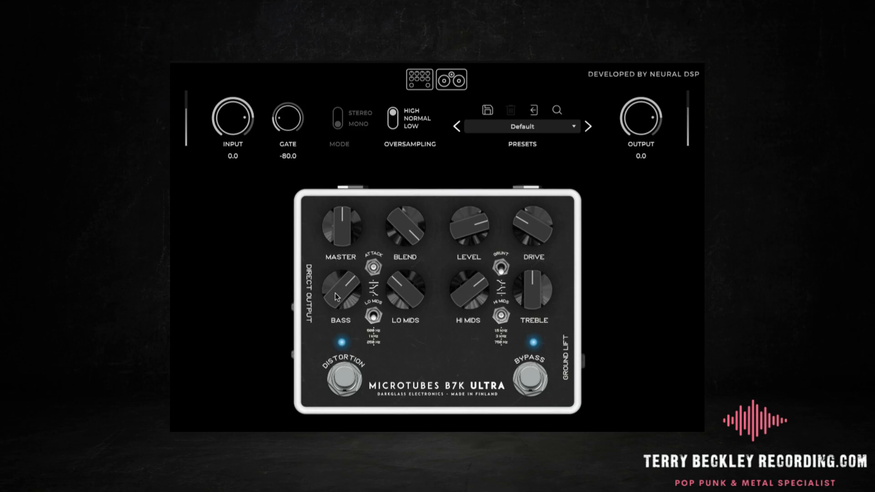
{"action": "left_click_drag", "start_coordinate": [337, 298], "coordinate": [351, 425]}
{"action": "left_click_drag", "start_coordinate": [479, 284], "coordinate": [480, 258]}
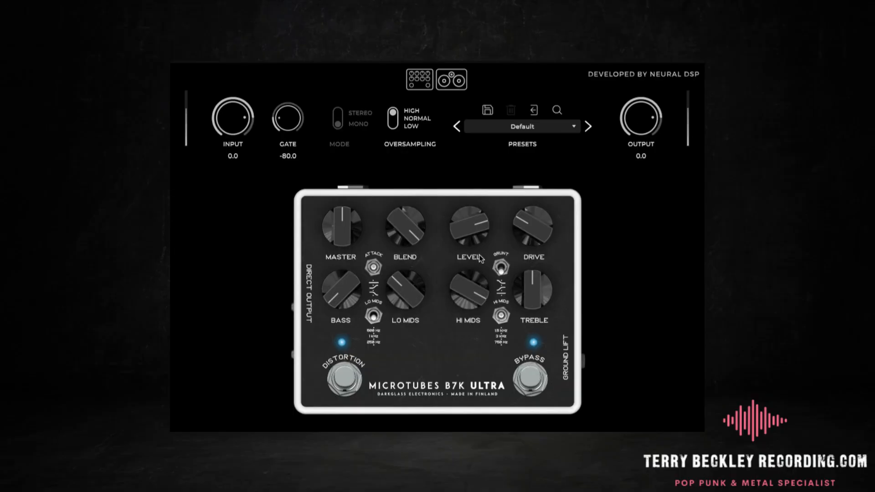
{"action": "left_click_drag", "start_coordinate": [470, 290], "coordinate": [473, 309]}
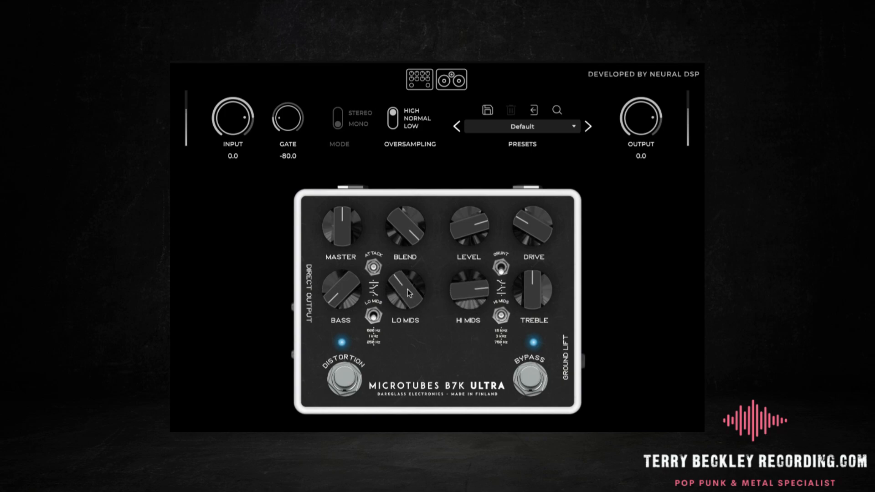
{"action": "left_click_drag", "start_coordinate": [407, 290], "coordinate": [419, 236]}
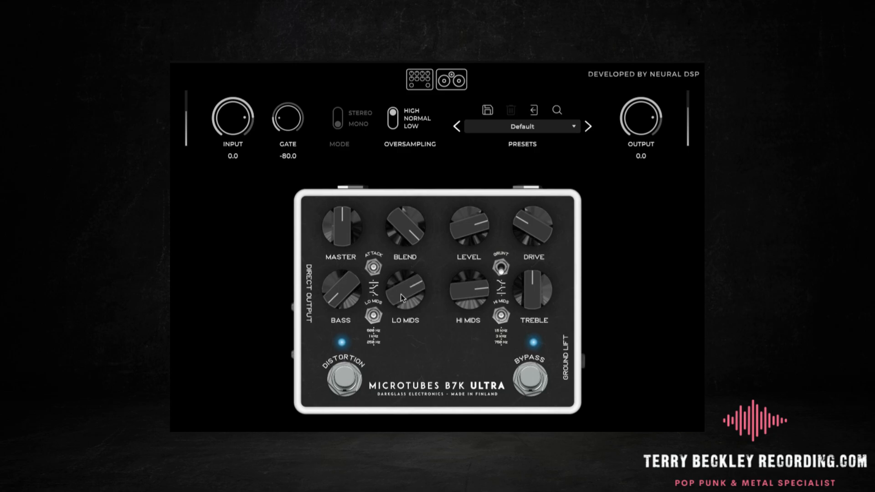
{"action": "left_click_drag", "start_coordinate": [401, 297], "coordinate": [404, 305]}
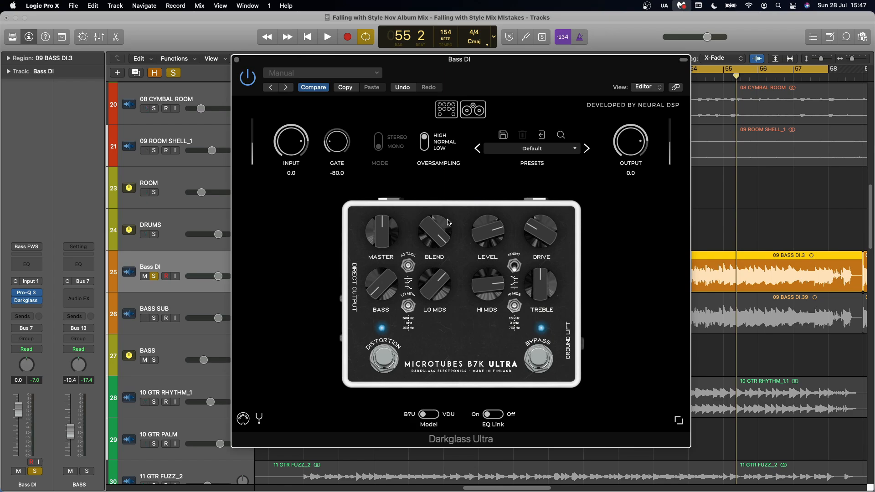
- Close Darkglass Ultra, switch the solo from Bass DI to the BASS bus and play back both bass tracks together
{"action": "left_click", "coordinate": [236, 59]}
{"action": "left_click", "coordinate": [153, 360]}
{"action": "left_click", "coordinate": [155, 276]}
{"action": "key", "text": "space"}
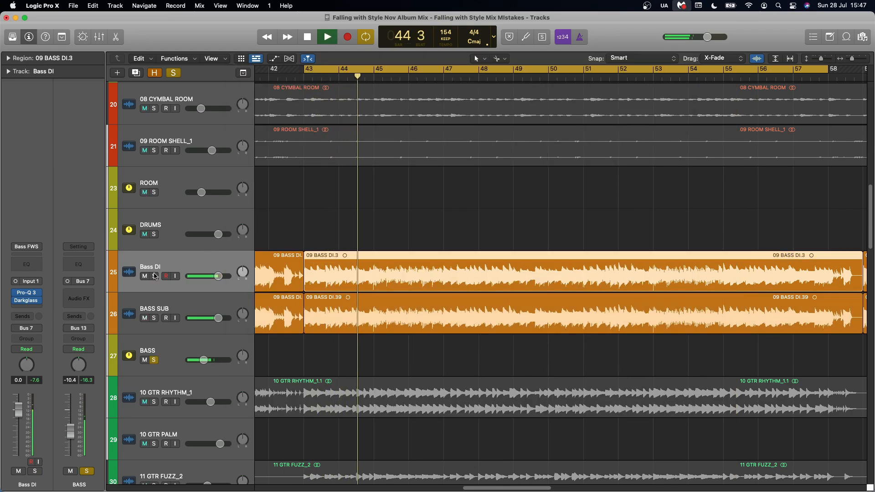
{"action": "key", "text": "super+Left"}
{"action": "key", "text": "super+Left"}
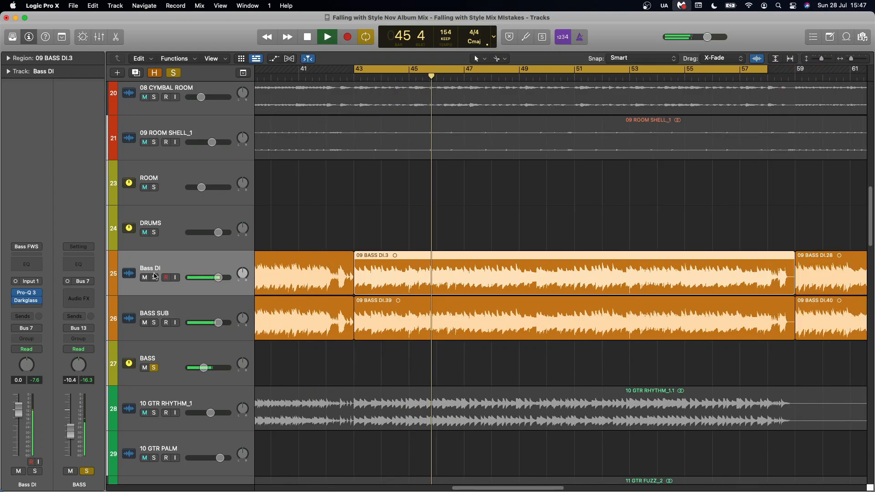
{"action": "key", "text": "space"}
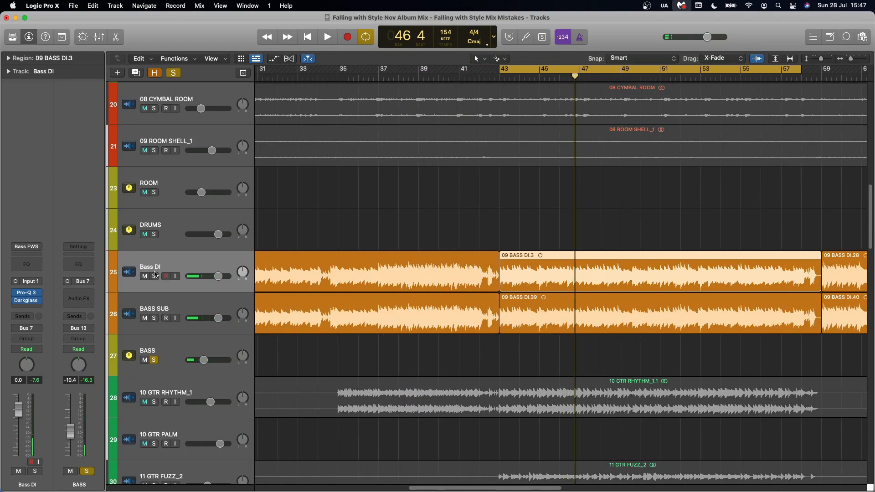
- Pull Bass DI's volume all the way down, then raise it during playback to about -13 dB under BASS SUB
{"action": "left_click_drag", "start_coordinate": [218, 274], "coordinate": [119, 283]}
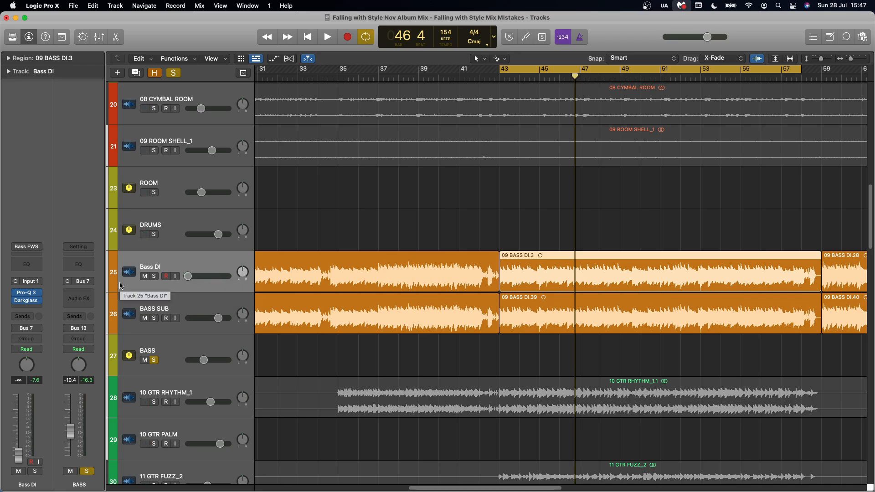
{"action": "key", "text": "space"}
{"action": "left_click_drag", "start_coordinate": [187, 277], "coordinate": [201, 276]}
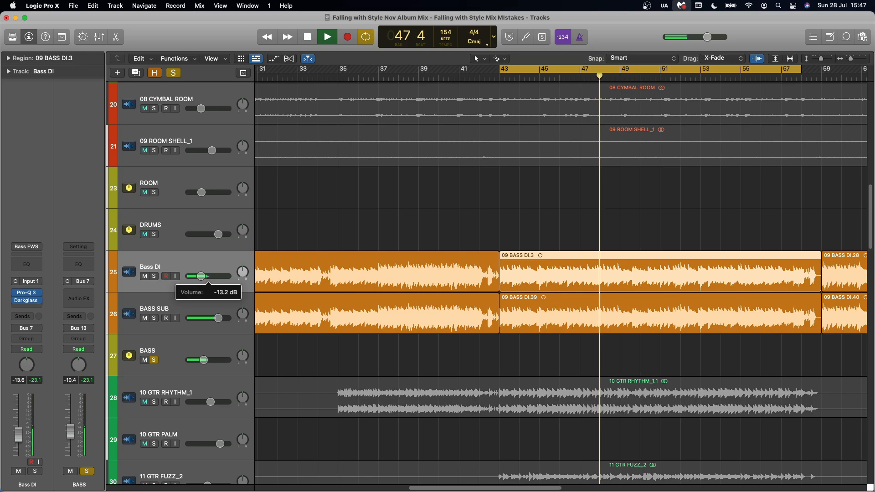
{"action": "left_click_drag", "start_coordinate": [208, 276], "coordinate": [208, 279]}
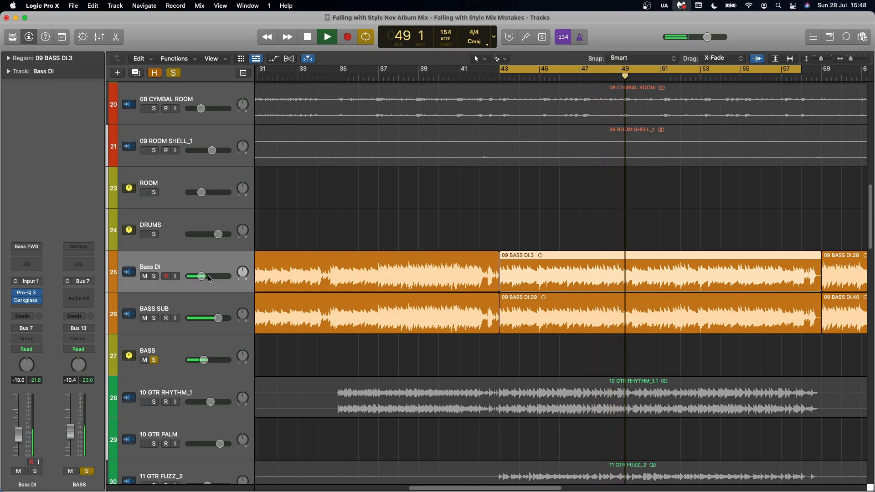
{"action": "key", "text": "space"}
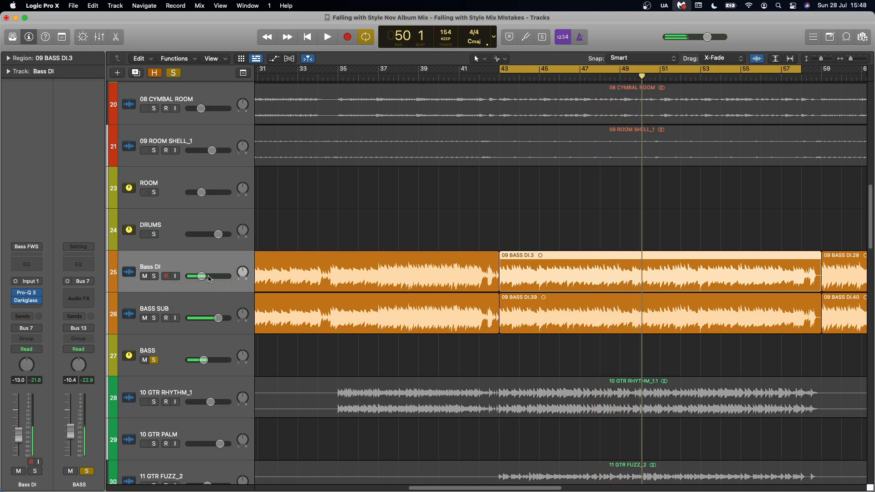
- Insert a mono CLA-76 on the BASS bus with release at 7, attack at about 3.3 and input raised to about 24
{"action": "left_click", "coordinate": [200, 344]}
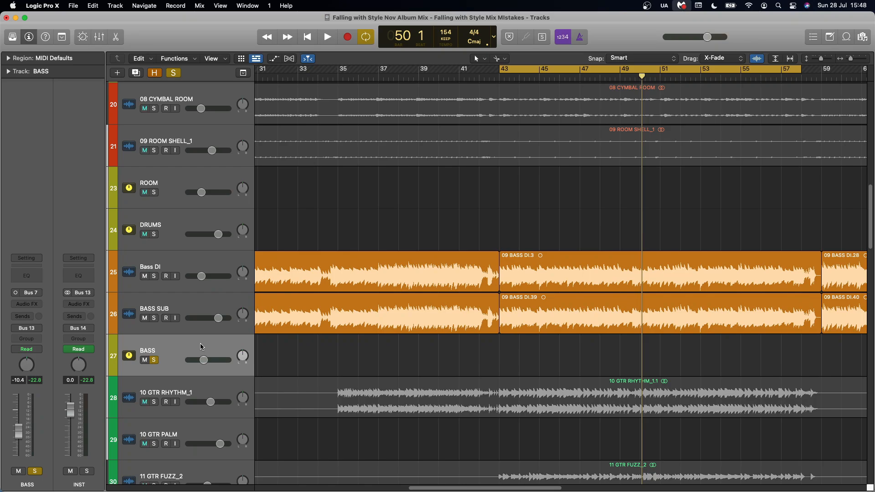
{"action": "left_click", "coordinate": [28, 307]}
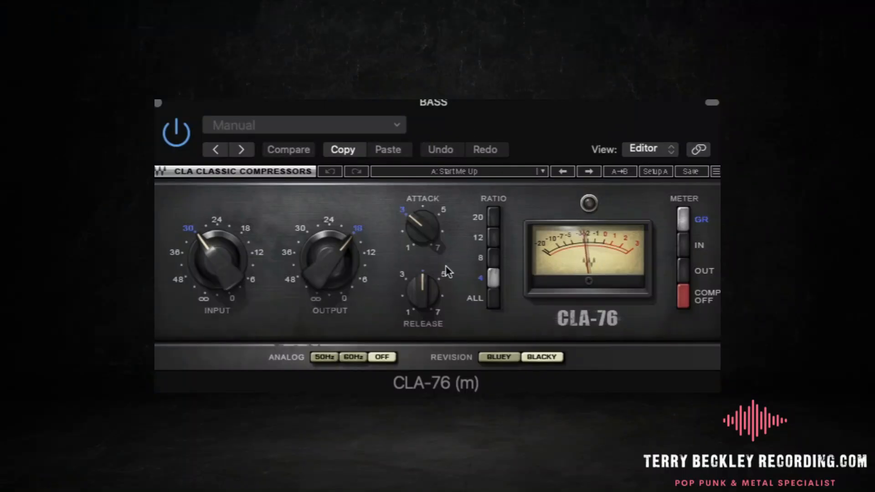
{"action": "left_click_drag", "start_coordinate": [449, 272], "coordinate": [422, 235]}
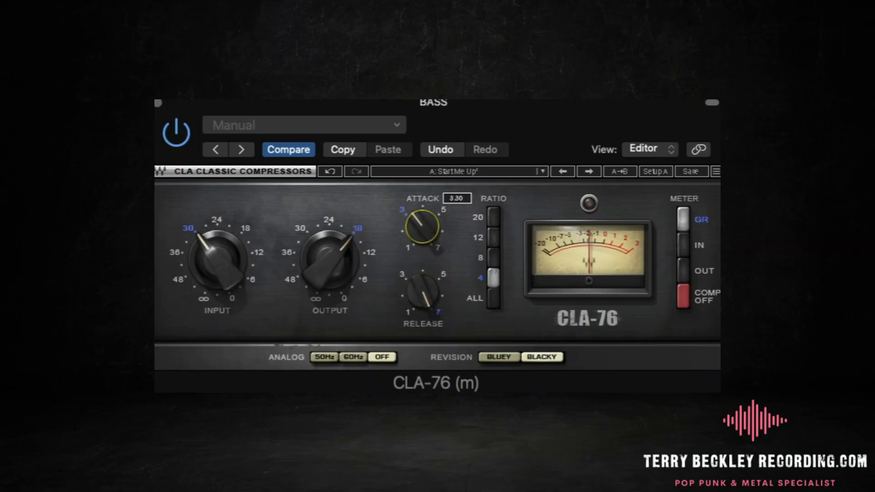
{"action": "mouse_move", "coordinate": [217, 260]}
{"action": "left_mouse_down"}
{"action": "mouse_move", "coordinate": [217, 252]}
{"action": "mouse_move", "coordinate": [221, 259]}
{"action": "left_mouse_up"}
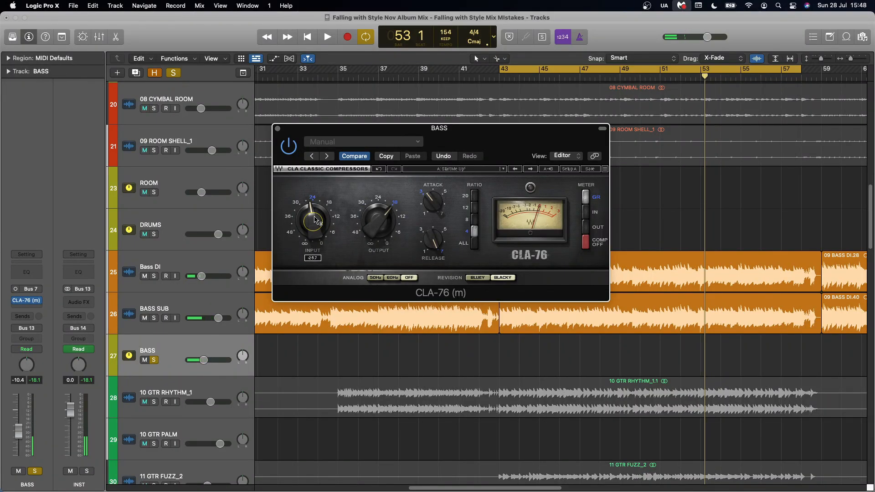
{"action": "left_click", "coordinate": [277, 129]}
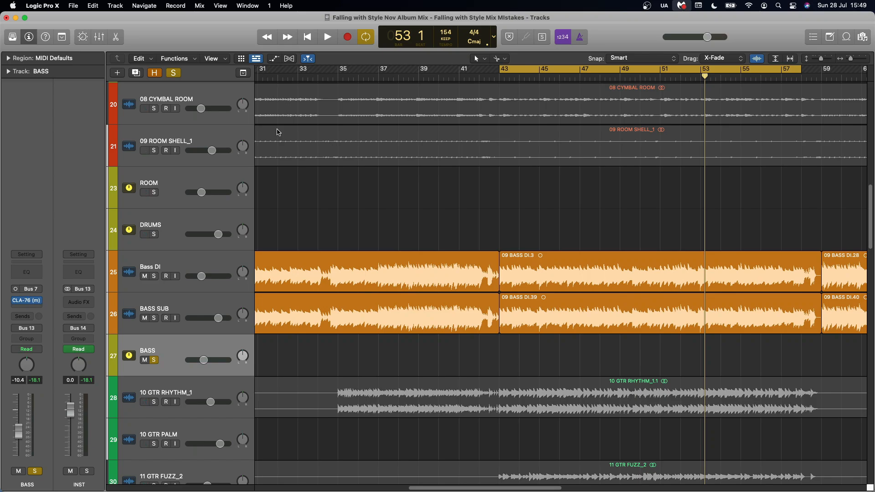
- Insert a mono SSLChannel after the CLA-76 on the BASS bus and set its high-frequency cut filter to about 5 kHz
{"action": "left_click", "coordinate": [34, 308]}
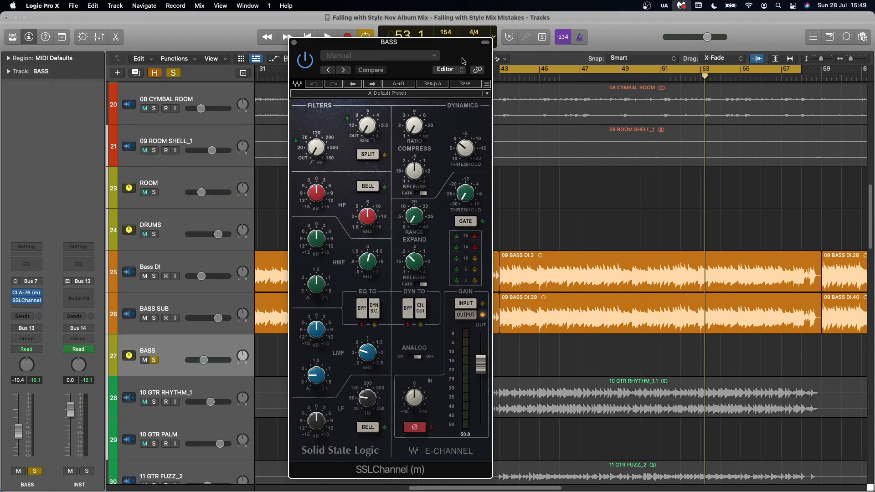
{"action": "left_click_drag", "start_coordinate": [462, 61], "coordinate": [467, 49]}
{"action": "left_click_drag", "start_coordinate": [371, 120], "coordinate": [410, 104]}
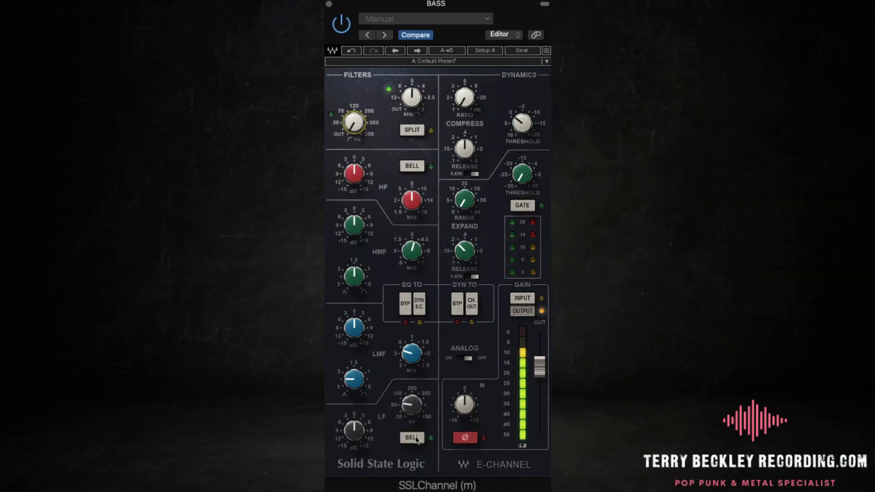
- Switch the SSLChannel's LF band to bell, boost it by about 6 dB and adjust its frequency
{"action": "left_click", "coordinate": [415, 438]}
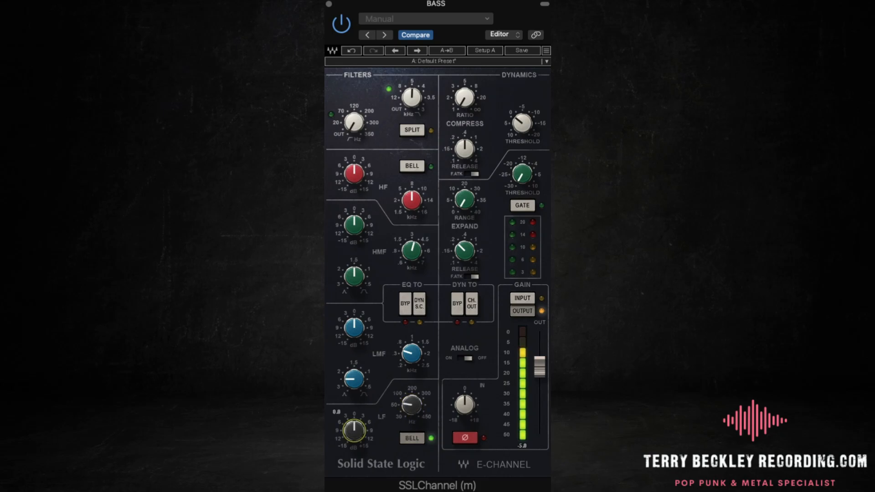
{"action": "left_click_drag", "start_coordinate": [354, 430], "coordinate": [354, 416]}
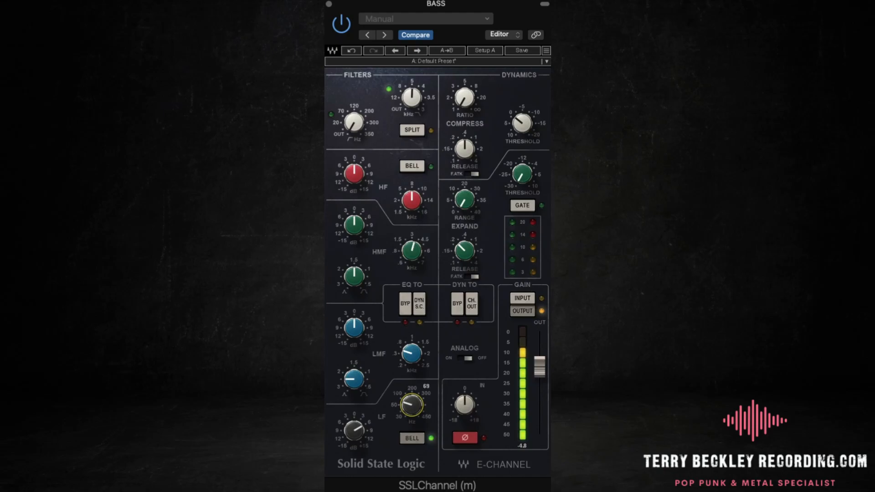
{"action": "left_click_drag", "start_coordinate": [412, 404], "coordinate": [411, 401]}
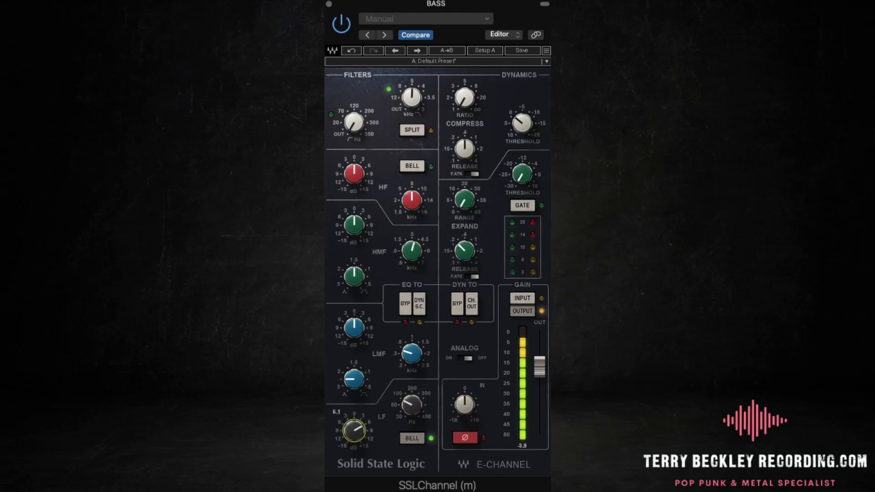
- Nudge the SSLChannel's LF gain and fine-tune the LF frequency around 73 Hz while listening to the bass
{"action": "left_click_drag", "start_coordinate": [354, 429], "coordinate": [354, 431]}
{"action": "left_click_drag", "start_coordinate": [412, 407], "coordinate": [412, 417]}
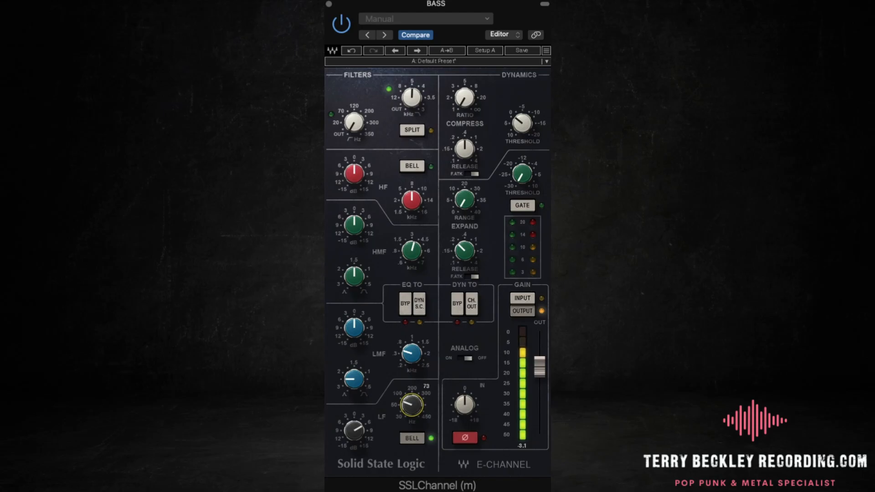
{"action": "left_click_drag", "start_coordinate": [411, 409], "coordinate": [411, 408]}
- Sweep the SSLChannel's HMF band with a strong boost, settle on about 1.5 kHz, adjust its Q and reduce the boost
{"action": "left_click_drag", "start_coordinate": [412, 250], "coordinate": [411, 269]}
{"action": "left_click_drag", "start_coordinate": [354, 224], "coordinate": [354, 205]}
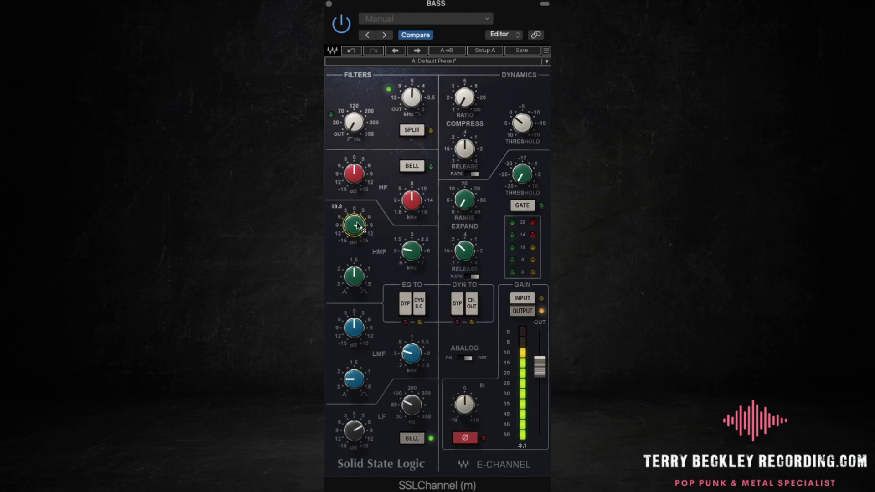
{"action": "left_click", "coordinate": [411, 250]}
{"action": "left_click_drag", "start_coordinate": [412, 250], "coordinate": [411, 246]}
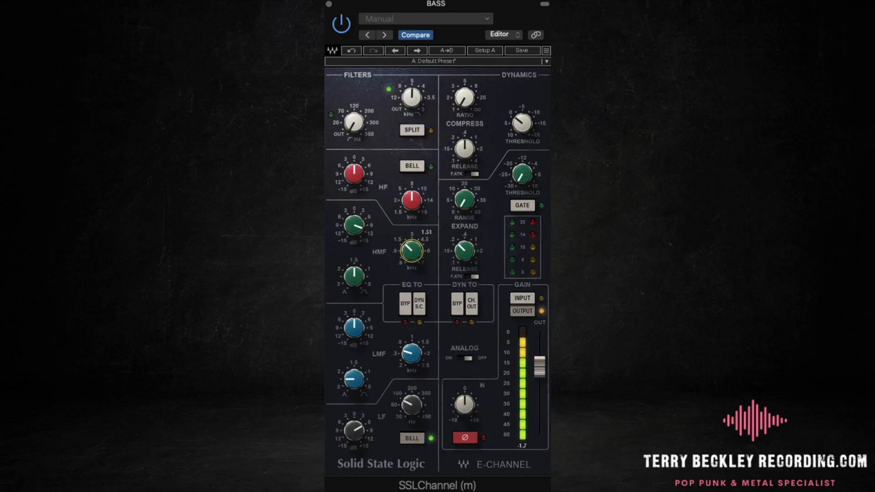
{"action": "left_click_drag", "start_coordinate": [354, 224], "coordinate": [354, 228]}
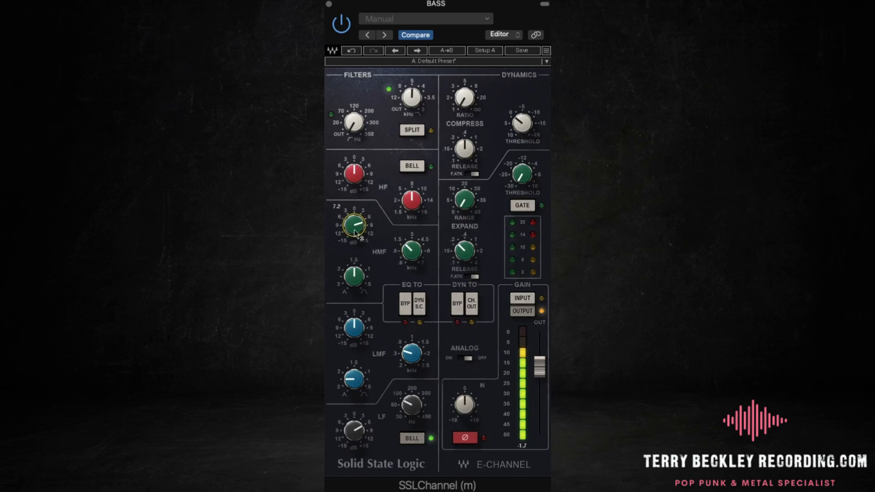
{"action": "left_click_drag", "start_coordinate": [357, 277], "coordinate": [357, 272]}
{"action": "left_click_drag", "start_coordinate": [354, 224], "coordinate": [356, 225]}
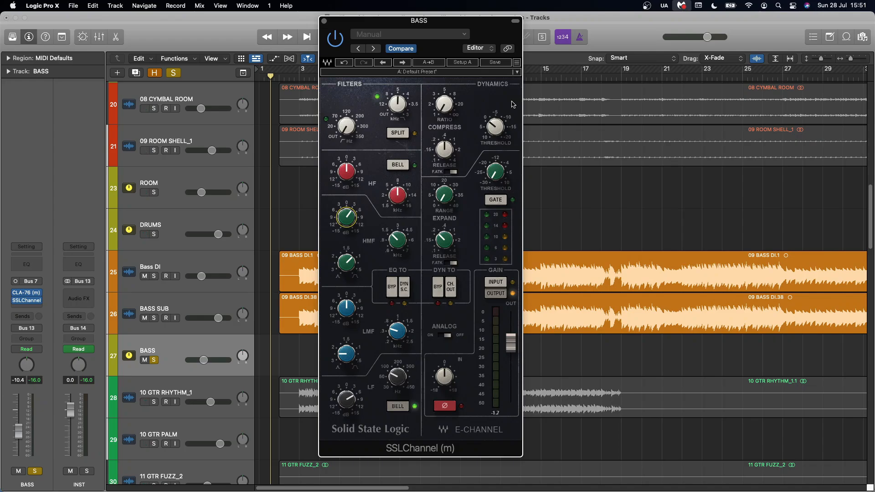
- Compare the bass during playback with the HMF gain reset to 0 dB and with the HMF boost restored
{"action": "key", "text": "space"}
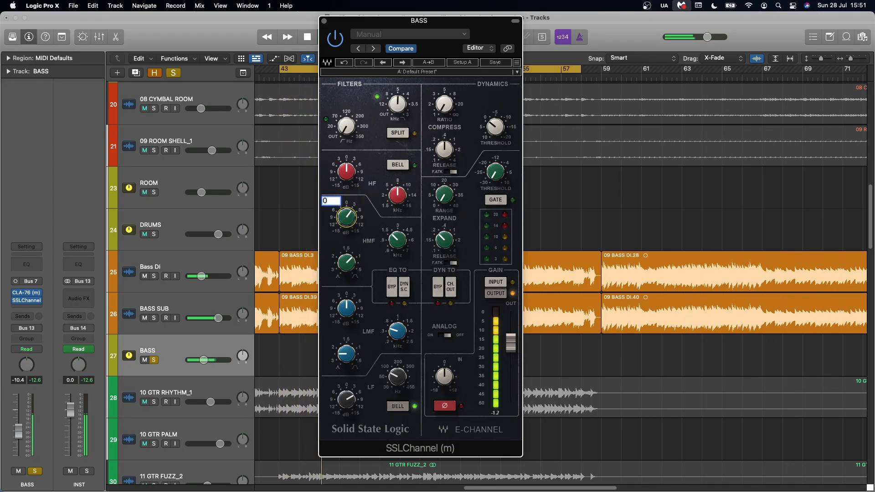
{"action": "left_click", "coordinate": [345, 220], "text": "alt"}
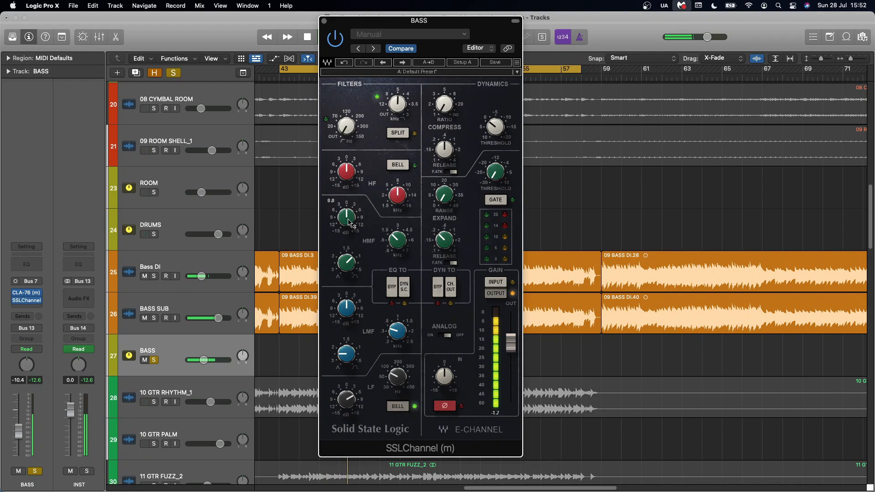
{"action": "left_click", "coordinate": [345, 64]}
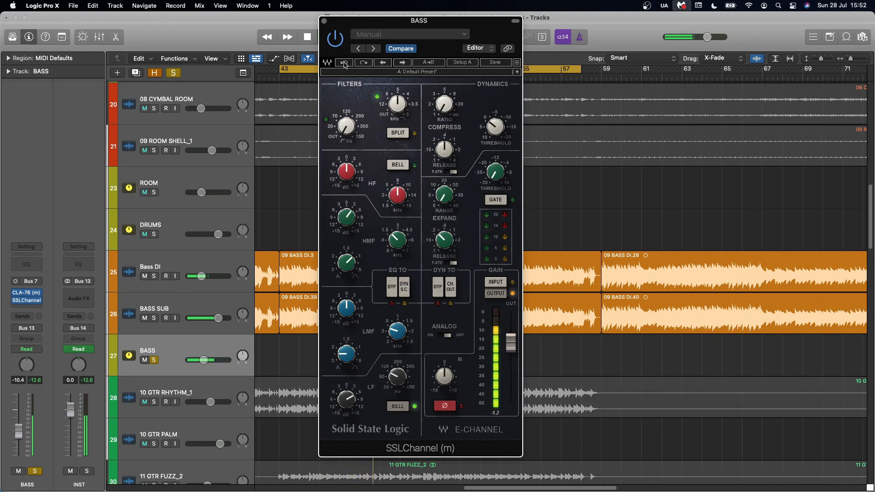
{"action": "key", "text": "space"}
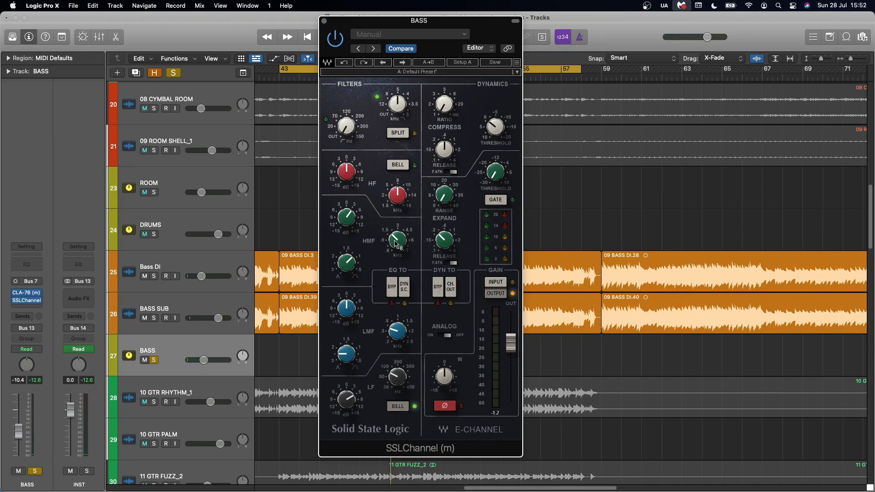
{"action": "left_click", "coordinate": [350, 255]}
{"action": "mouse_move", "coordinate": [350, 220]}
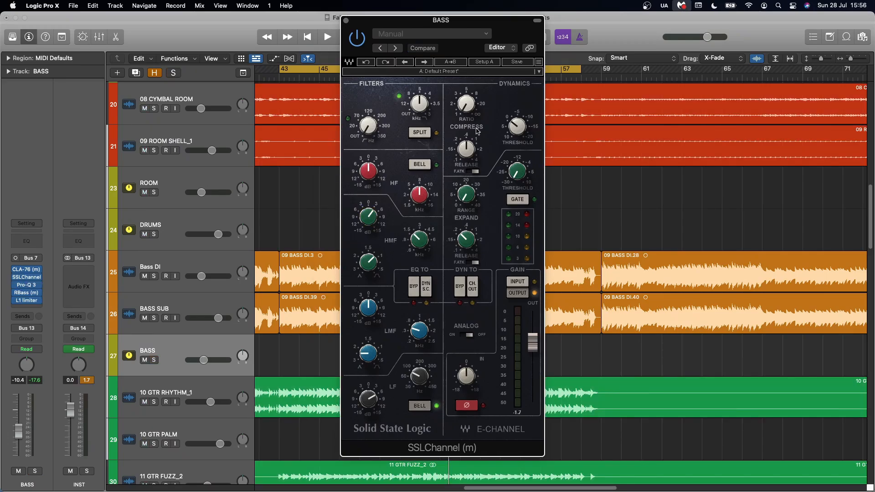
- Solo the BASS bus, boost the SSLChannel's LMF band, lower its frequency and set its Q to about 2.28
{"action": "left_click", "coordinate": [154, 360]}
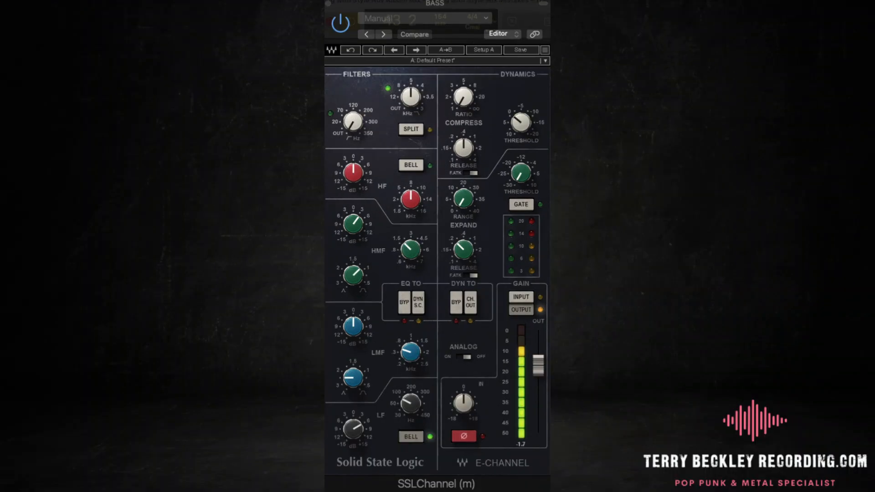
{"action": "left_click_drag", "start_coordinate": [354, 326], "coordinate": [357, 386]}
{"action": "left_click", "coordinate": [410, 351]}
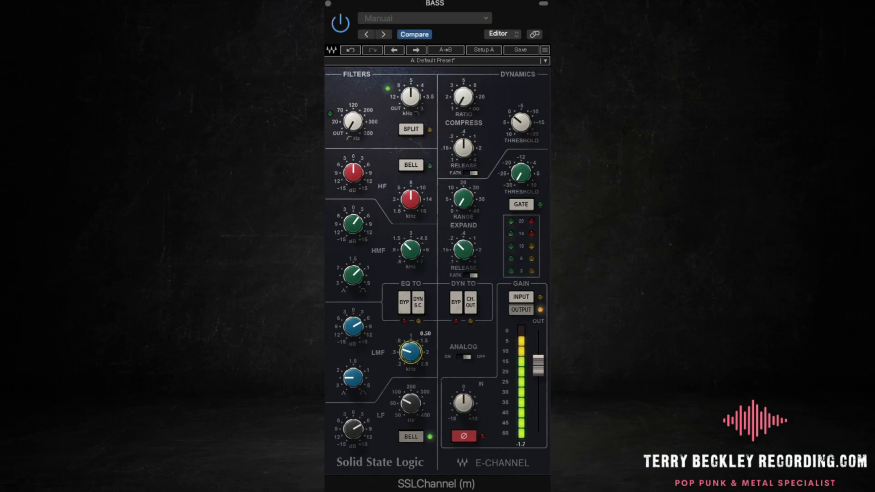
{"action": "left_click_drag", "start_coordinate": [410, 351], "coordinate": [410, 365]}
{"action": "left_click_drag", "start_coordinate": [353, 377], "coordinate": [353, 383]}
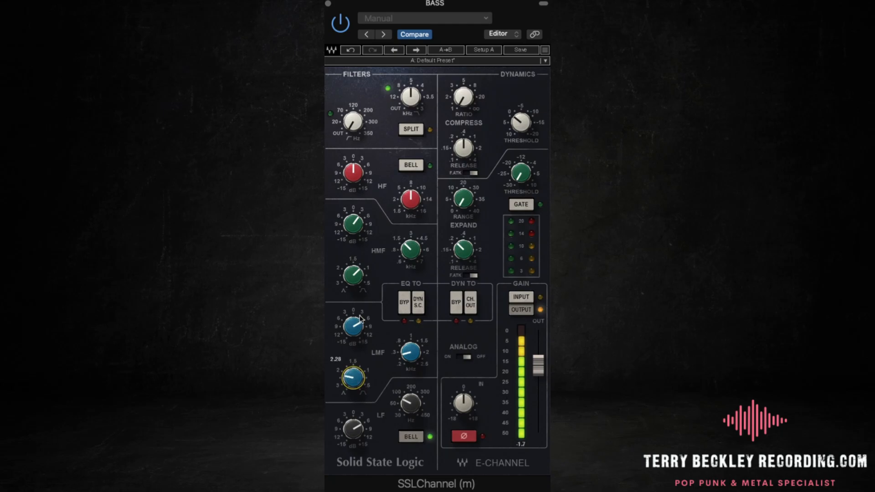
- Raise the LMF boost to about 11.4 dB, readjust the band's frequency, and turn the LMF gain into a cut
{"action": "left_click_drag", "start_coordinate": [359, 318], "coordinate": [360, 309]}
{"action": "left_click_drag", "start_coordinate": [408, 365], "coordinate": [410, 346]}
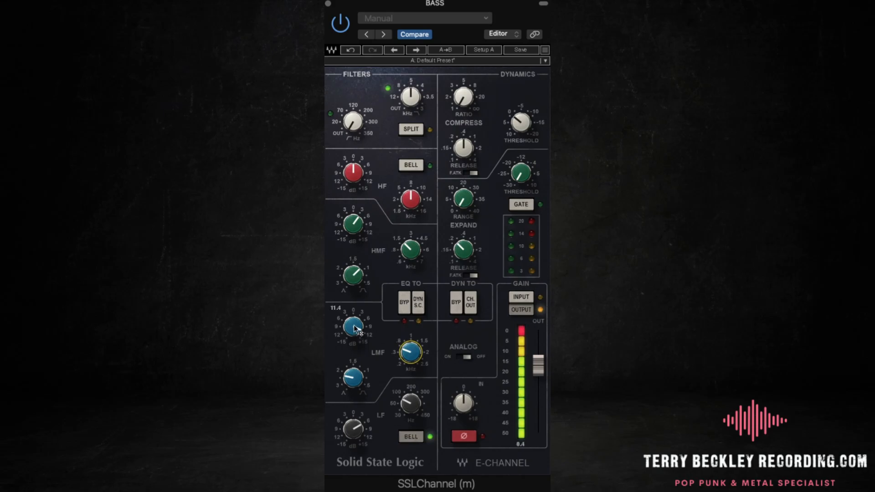
{"action": "left_click_drag", "start_coordinate": [354, 325], "coordinate": [353, 360]}
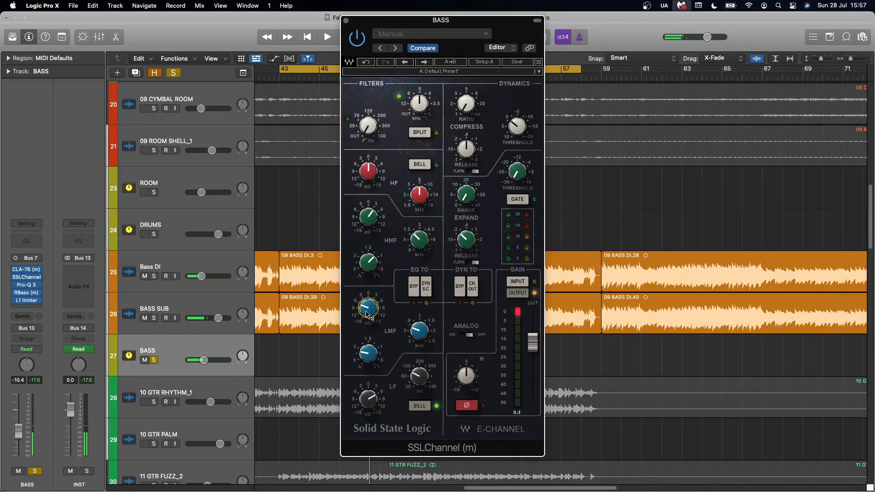
- Compare the bass during playback with the LMF gain reset to zero and with the LMF cut restored
{"action": "double_click", "coordinate": [350, 330]}
{"action": "key", "text": "Return"}
{"action": "key", "text": "space"}
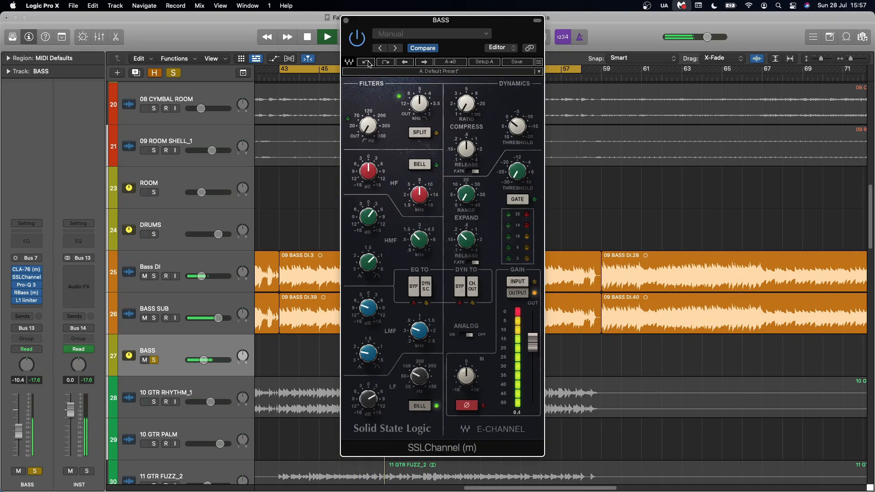
{"action": "left_click", "coordinate": [368, 63]}
{"action": "key", "text": "space"}
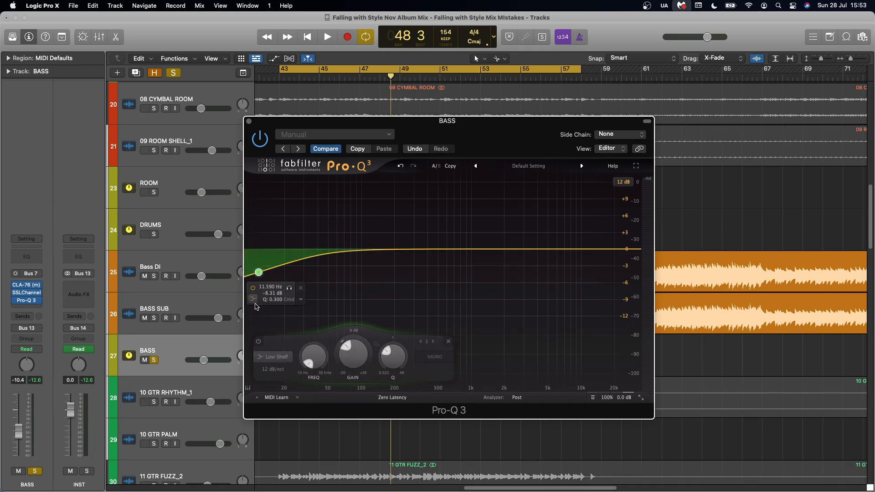
- Change the Pro-Q 3 low-shelf band on the BASS bus to a 30 dB/oct low cut at about 60 Hz
{"action": "left_click", "coordinate": [253, 299]}
{"action": "left_click", "coordinate": [273, 309]}
{"action": "left_click", "coordinate": [289, 289]}
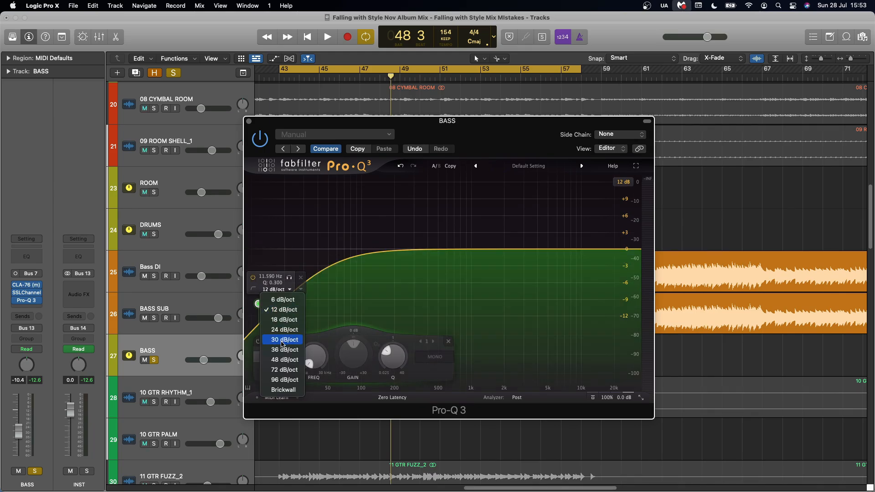
{"action": "left_click", "coordinate": [280, 343]}
{"action": "left_click_drag", "start_coordinate": [259, 304], "coordinate": [337, 265]}
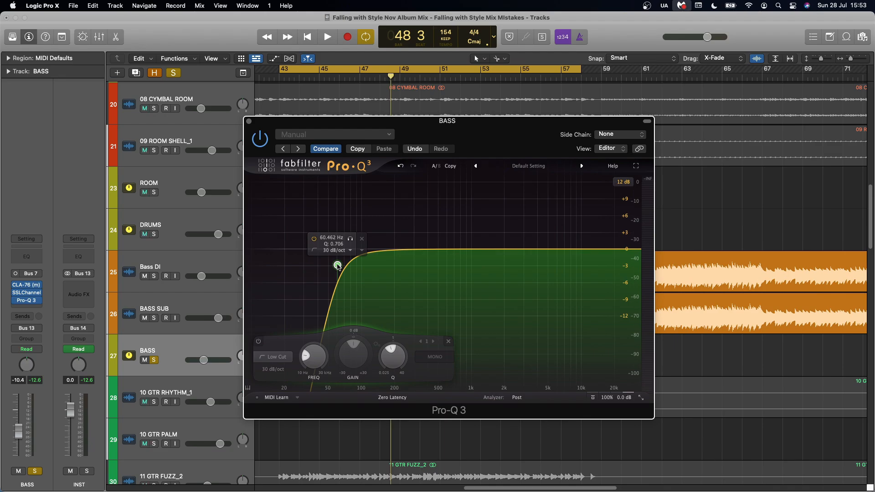
- Play the bass and compare it with the Pro-Q 3 low-cut band bypassed and enabled, then close the EQ
{"action": "key", "text": "space"}
{"action": "key", "text": "space"}
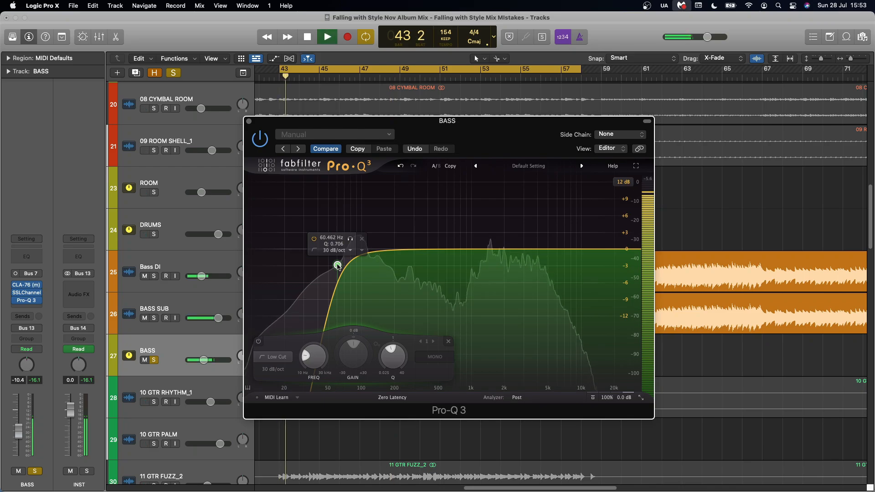
{"action": "left_click", "coordinate": [314, 238]}
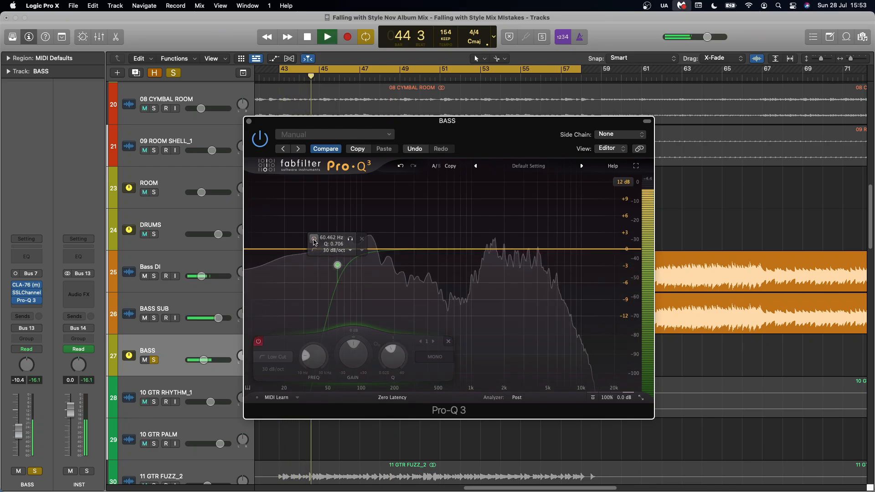
{"action": "left_click", "coordinate": [314, 238]}
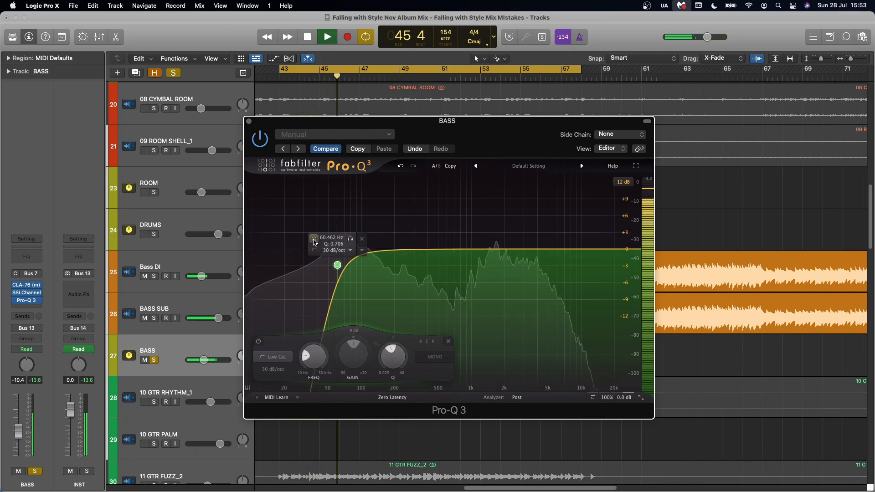
{"action": "key", "text": "space"}
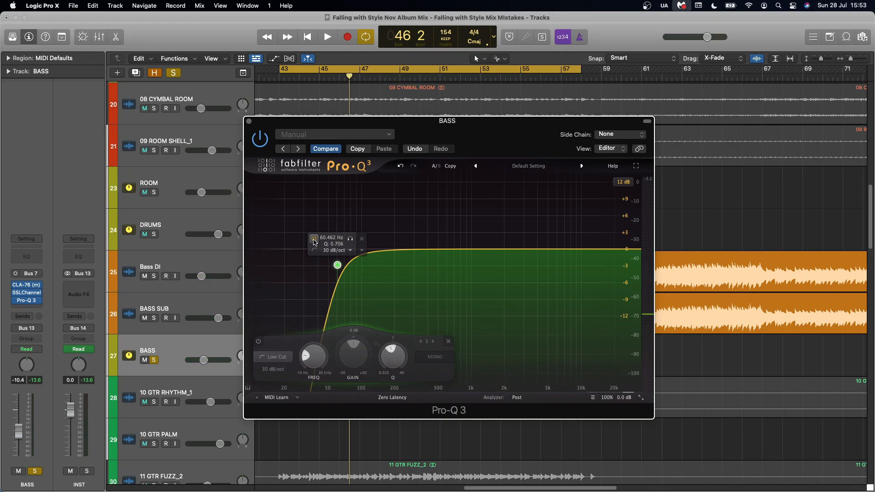
{"action": "left_click", "coordinate": [249, 122]}
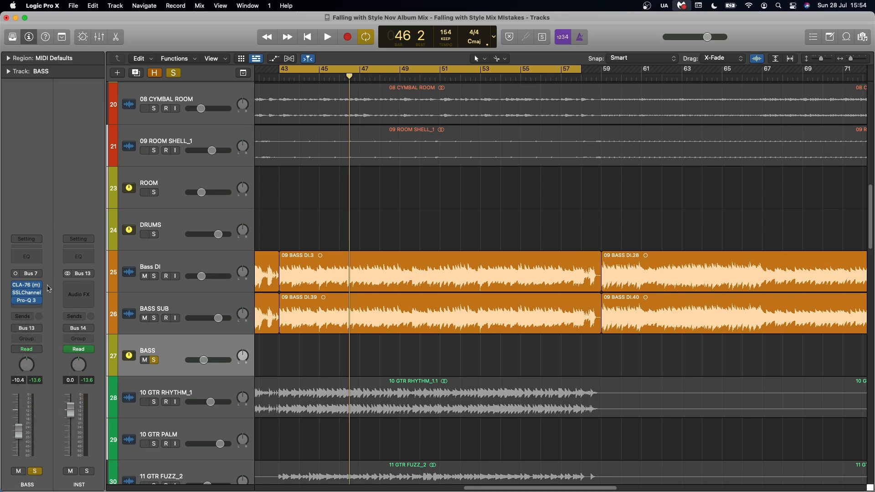
- Insert a mono RBass after the Pro-Q 3 on the BASS bus and set its intensity to -10.0 during playback
{"action": "left_click", "coordinate": [27, 309]}
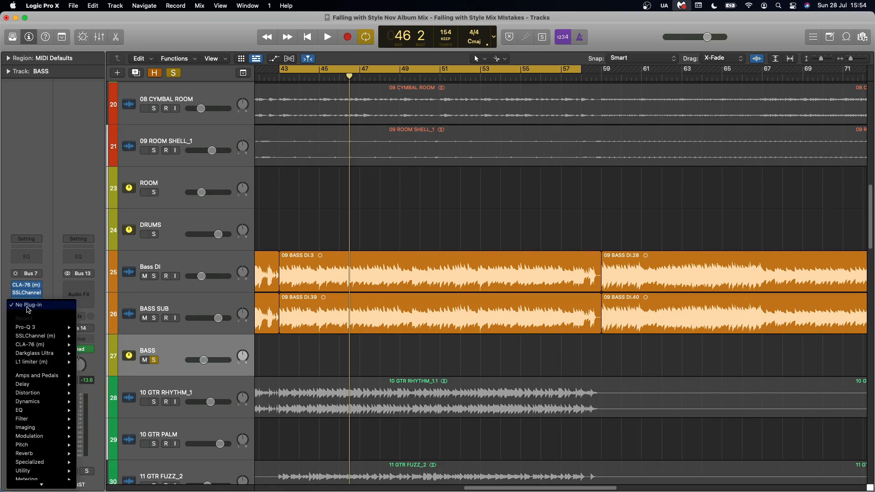
{"action": "mouse_move", "coordinate": [41, 482]}
{"action": "mouse_move", "coordinate": [113, 474]}
{"action": "left_click", "coordinate": [214, 332]}
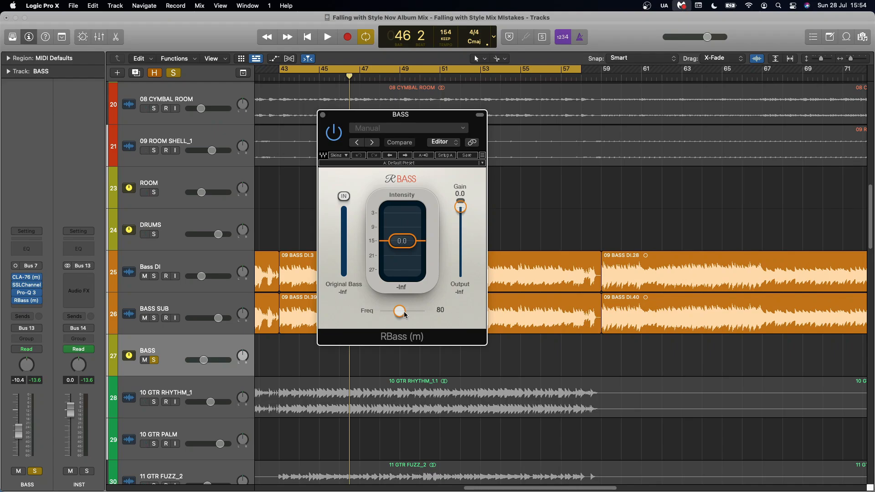
{"action": "key", "text": "space"}
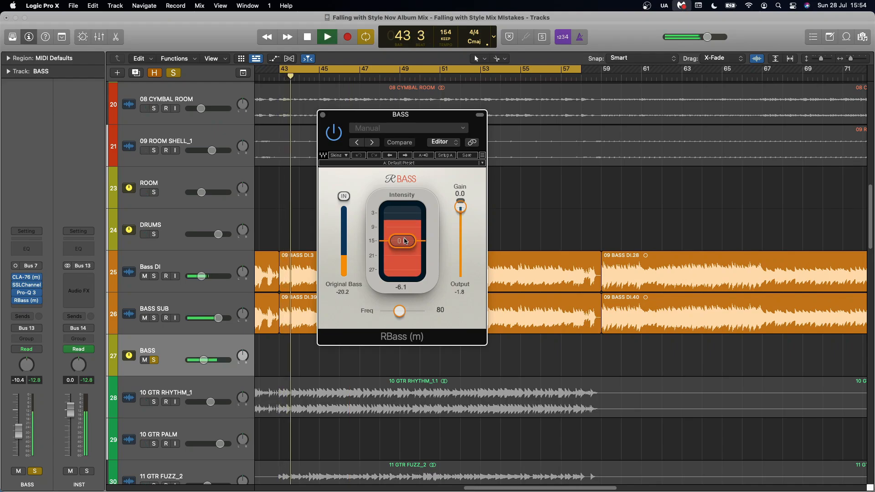
{"action": "left_click_drag", "start_coordinate": [404, 241], "coordinate": [404, 258]}
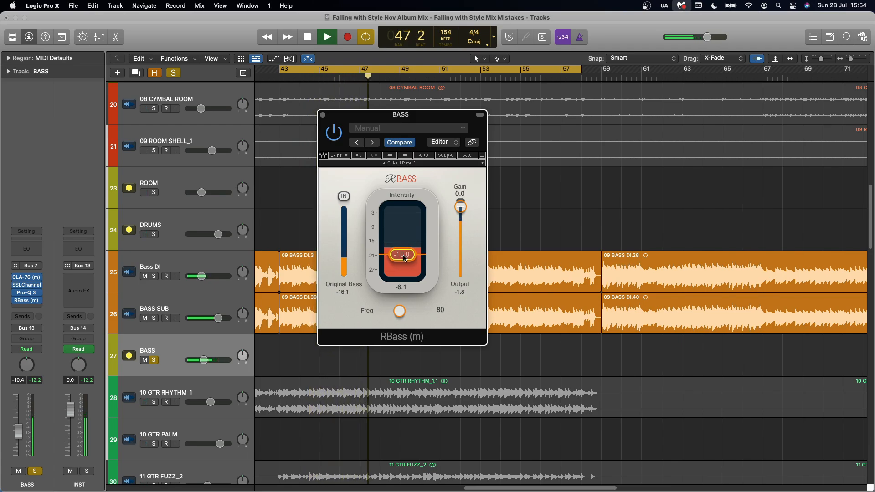
{"action": "key", "text": "space"}
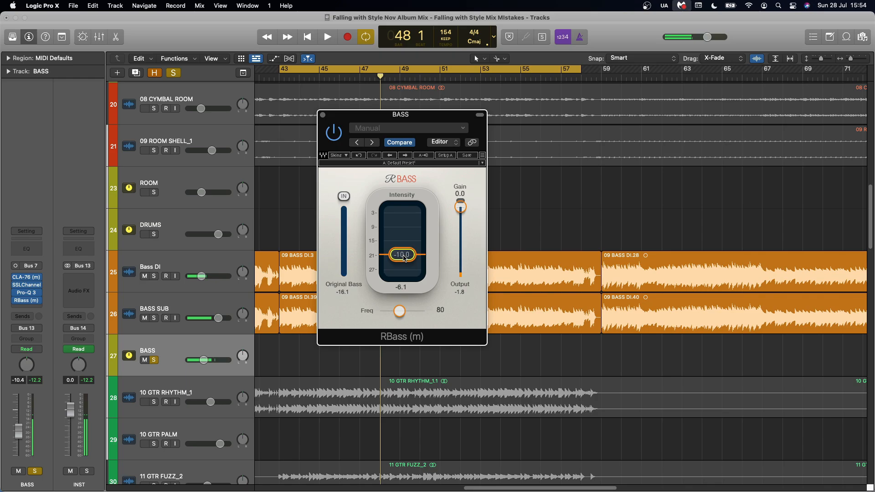
{"action": "key", "text": "super+w"}
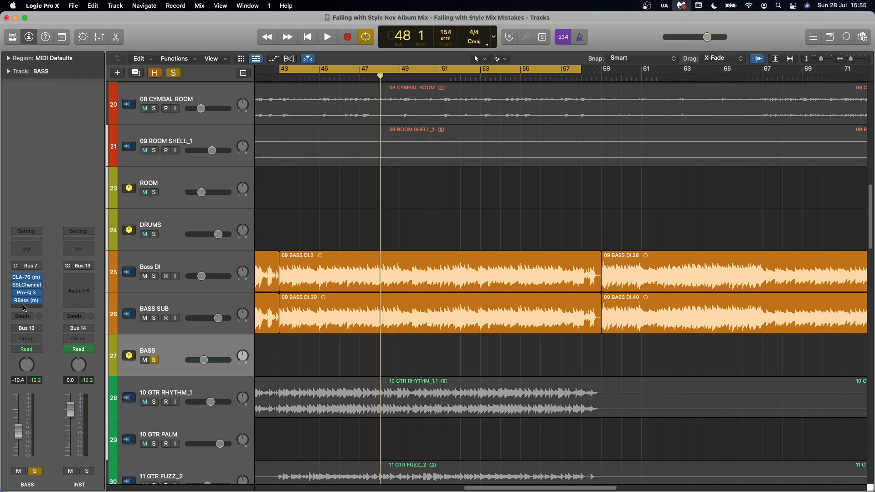
- Insert a mono L1 limiter after the RBass and lower its linked threshold and output ceiling to -7.2 during playback
{"action": "left_click", "coordinate": [22, 307]}
{"action": "mouse_move", "coordinate": [51, 486]}
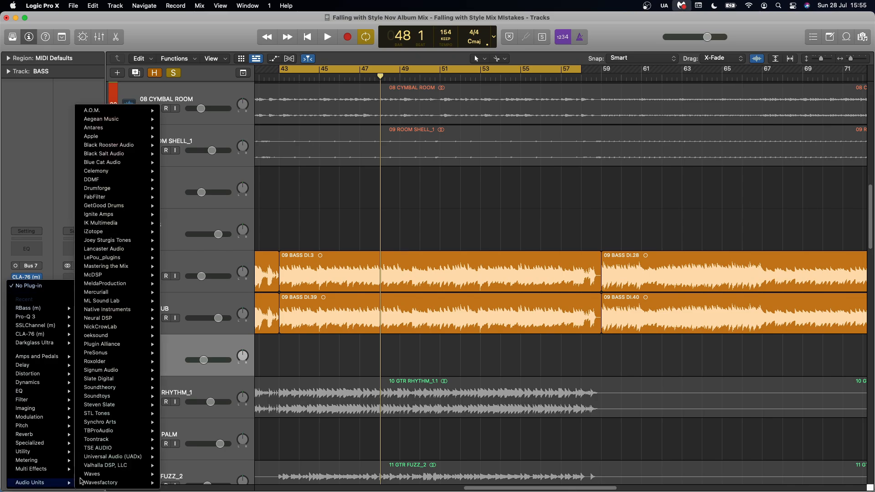
{"action": "mouse_move", "coordinate": [103, 476]}
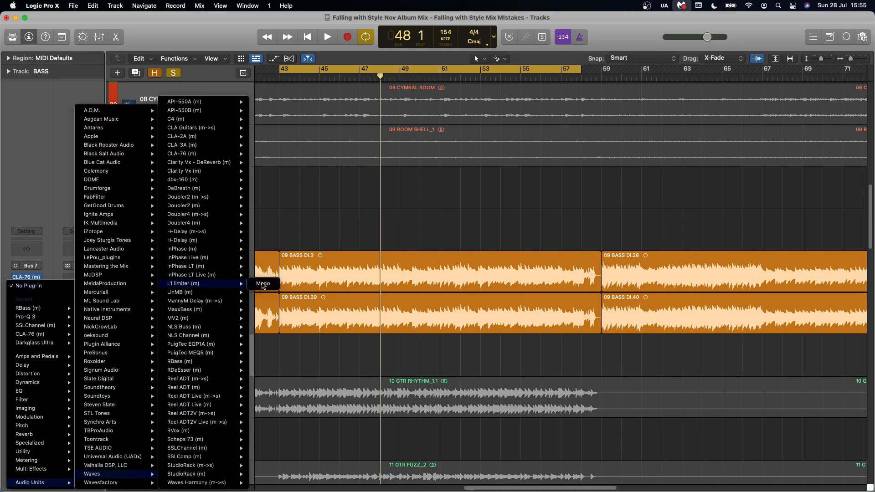
{"action": "left_click", "coordinate": [263, 284]}
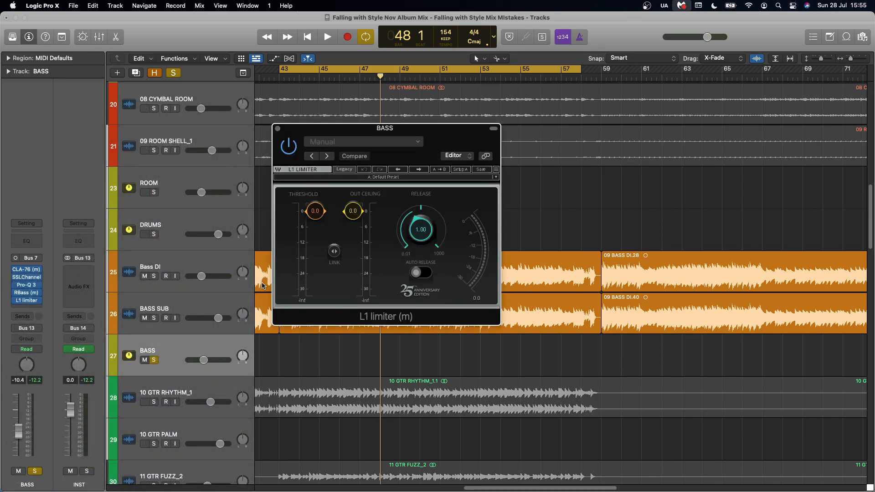
{"action": "key", "text": "space"}
{"action": "left_click_drag", "start_coordinate": [334, 251], "coordinate": [334, 271]}
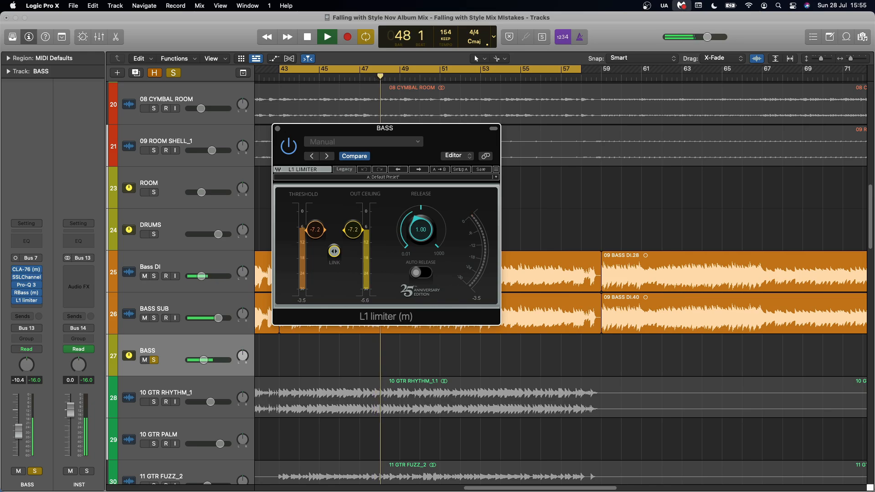
{"action": "key", "text": "space"}
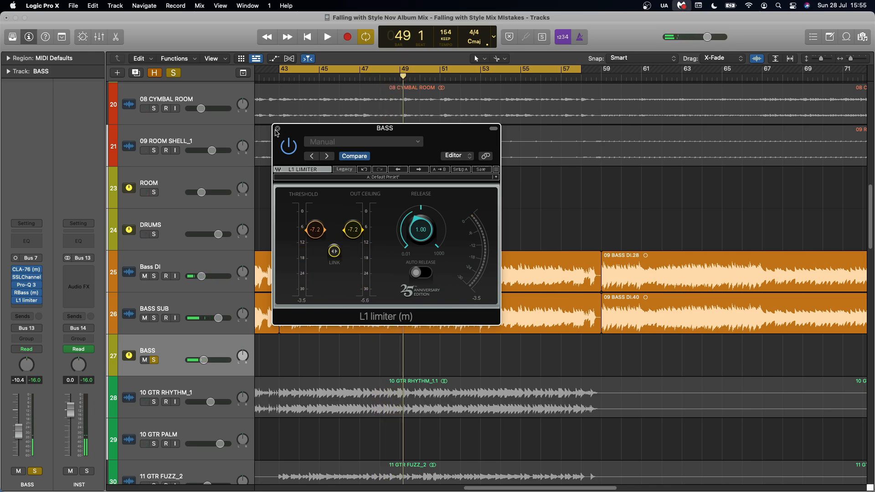
{"action": "left_click", "coordinate": [277, 130]}
- Turn off all solos and play the processed bass in the full mix
{"action": "left_click", "coordinate": [173, 73]}
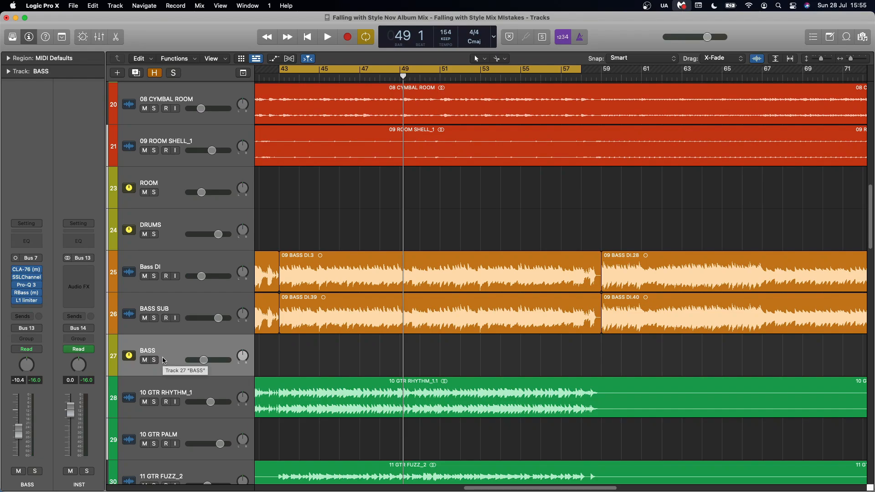
{"action": "key", "text": "space"}
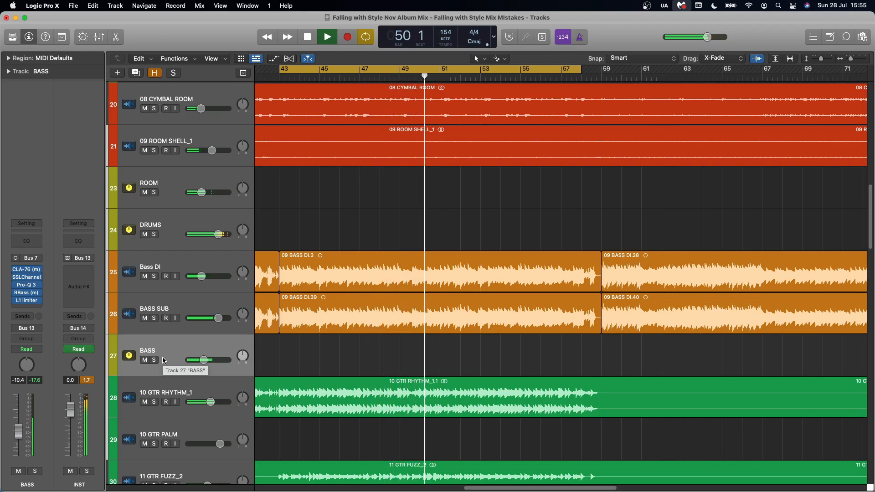
{"action": "key", "text": "space"}
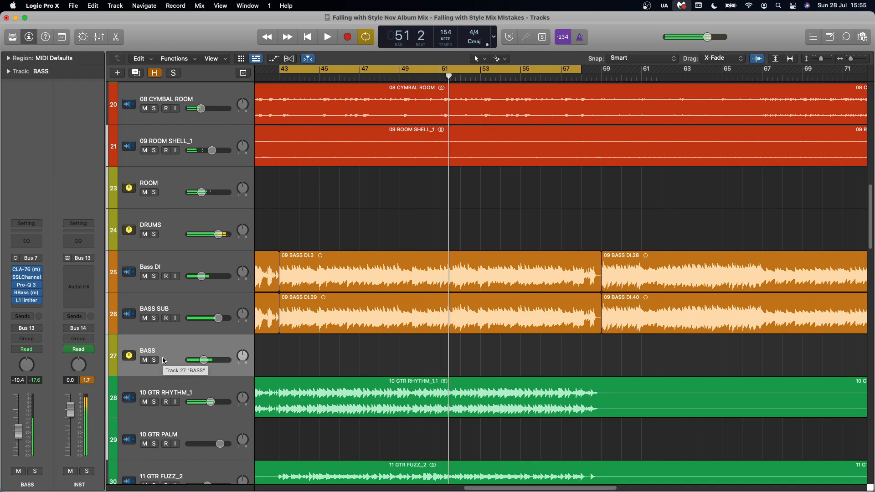